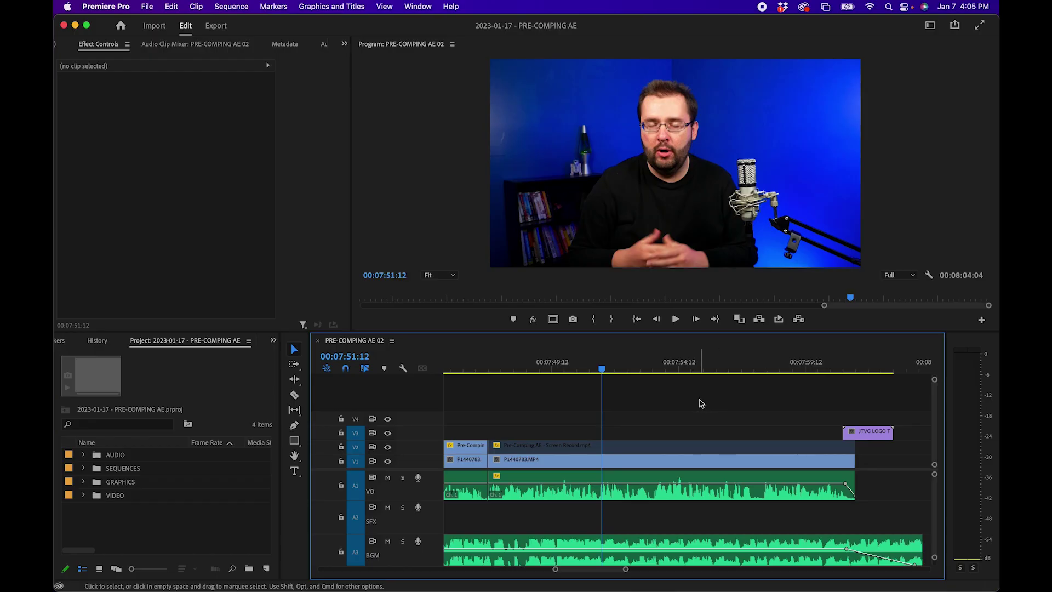
Switch to the Captions and Graphics workspace and type a '3D TEXT' title over the video.
click(931, 26)
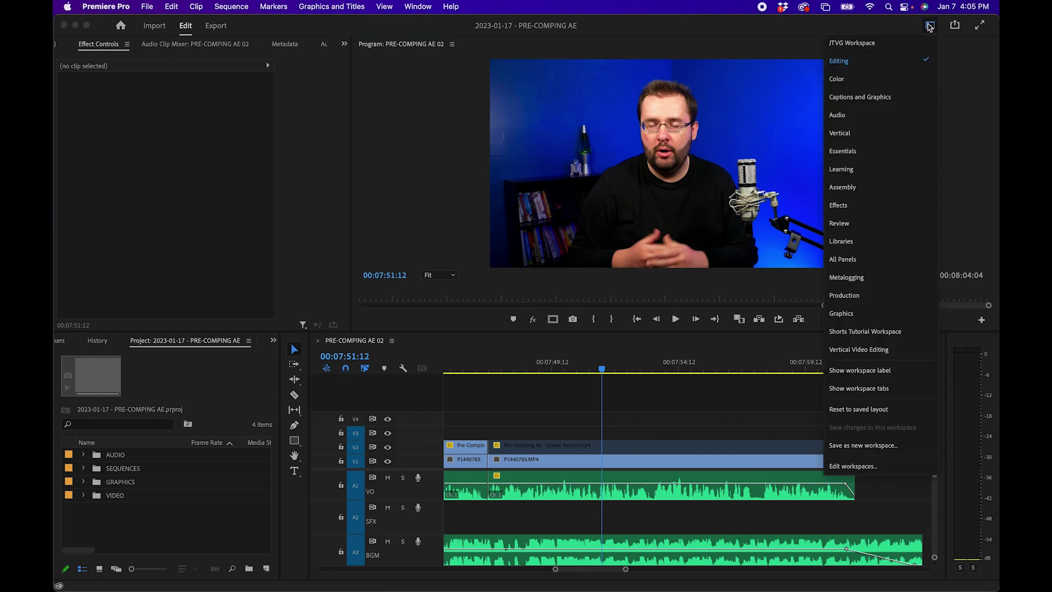
click(855, 99)
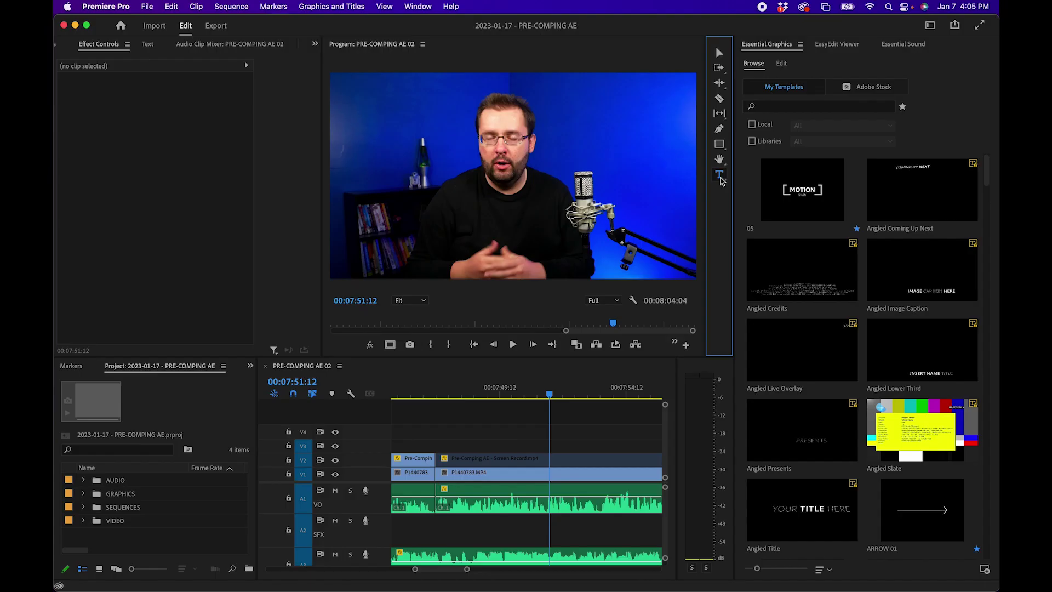
click(603, 313)
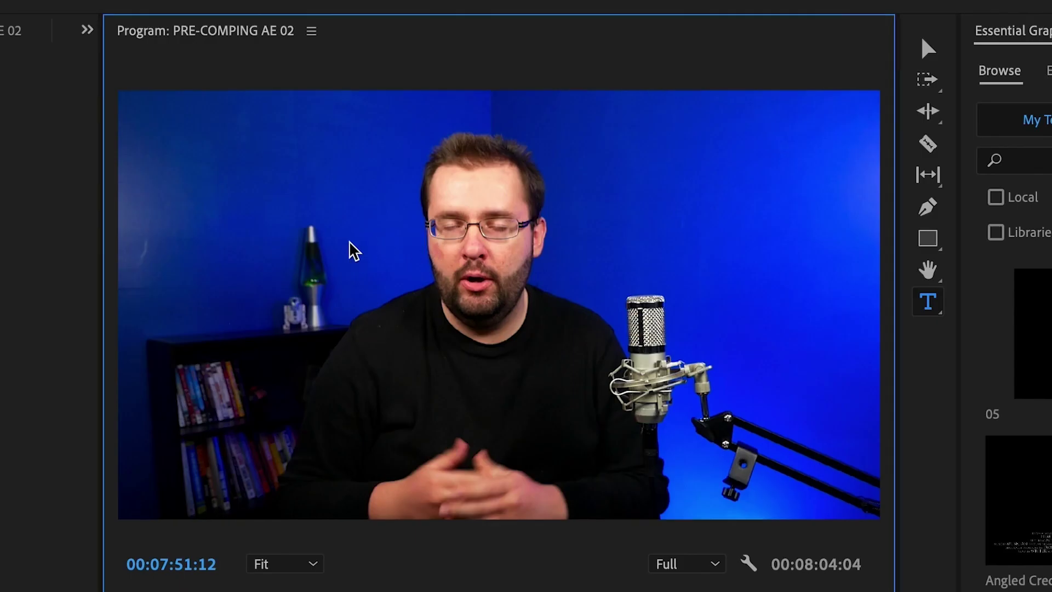
click(350, 241)
text(TEXT)
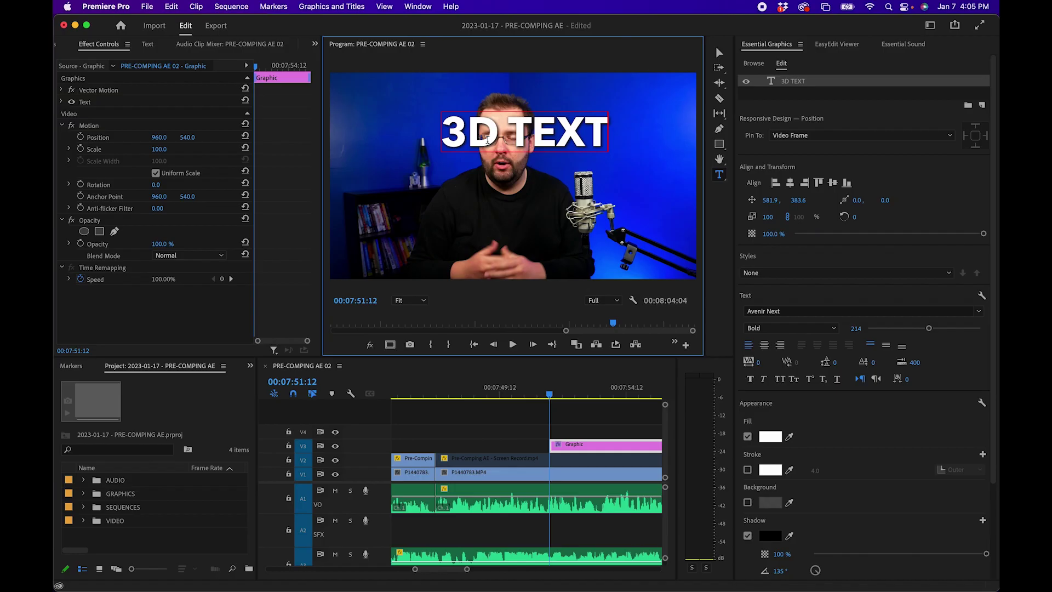
Centre the '3D TEXT' title horizontally and vertically in the frame.
click(719, 52)
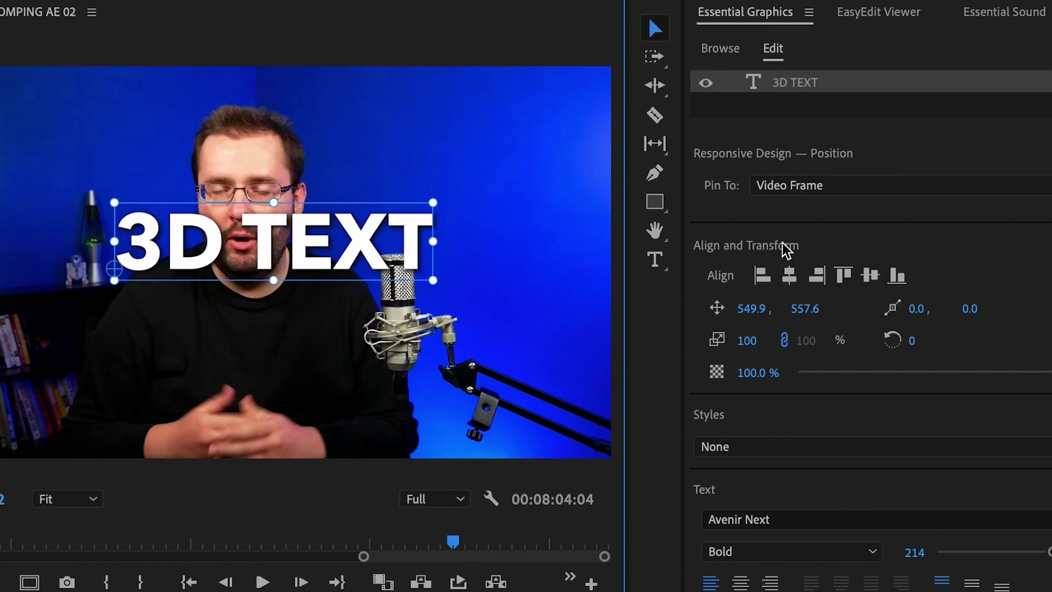
click(789, 276)
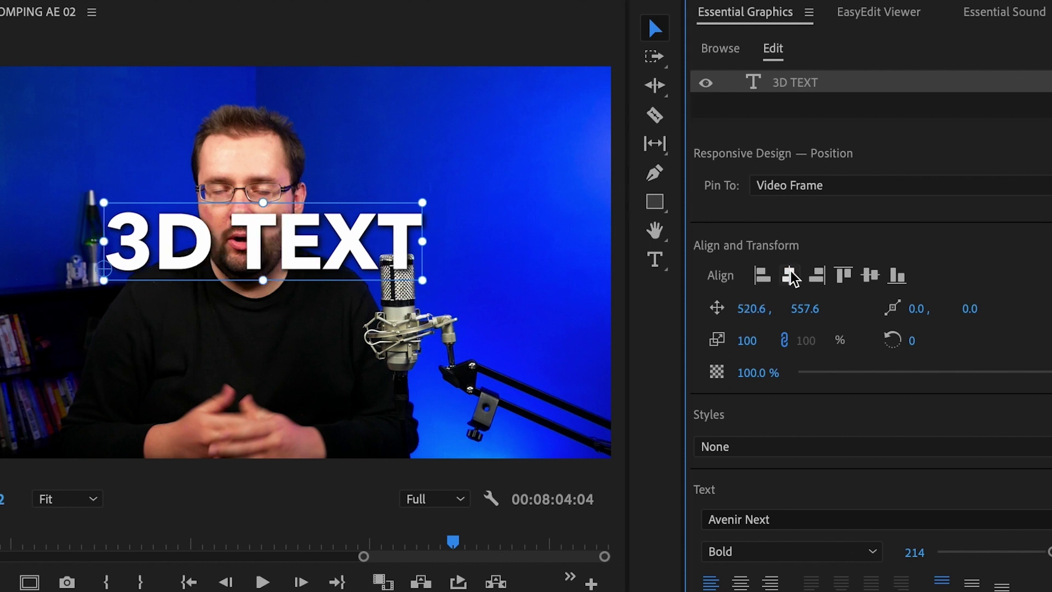
click(868, 277)
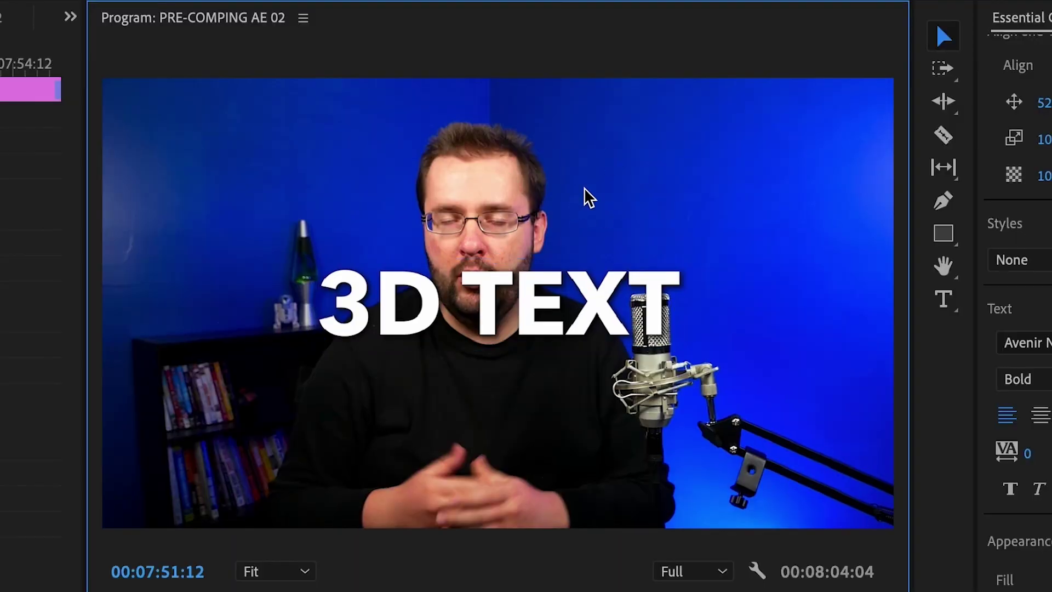
Show rulers and drag horizontal guides to the title's top and bottom, the lower at 616.
key(super+alt+r)
drag(569, 51, 502, 278)
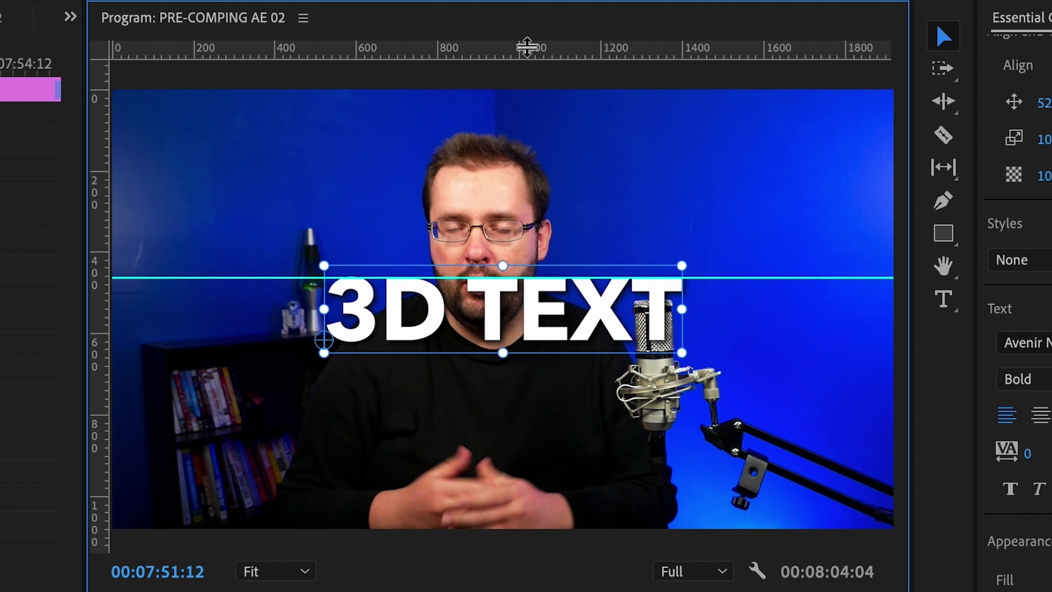
drag(520, 51, 417, 343)
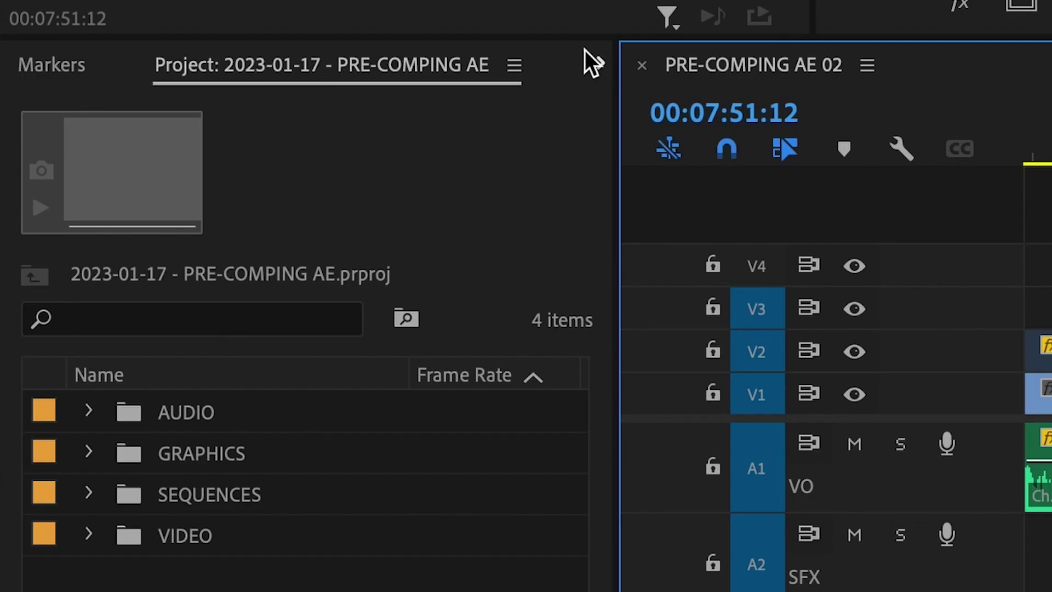
Apply Basic 3D from the Effects panel to the '3D TEXT' clip, leaving Swivel and Tilt at 0.
click(252, 365)
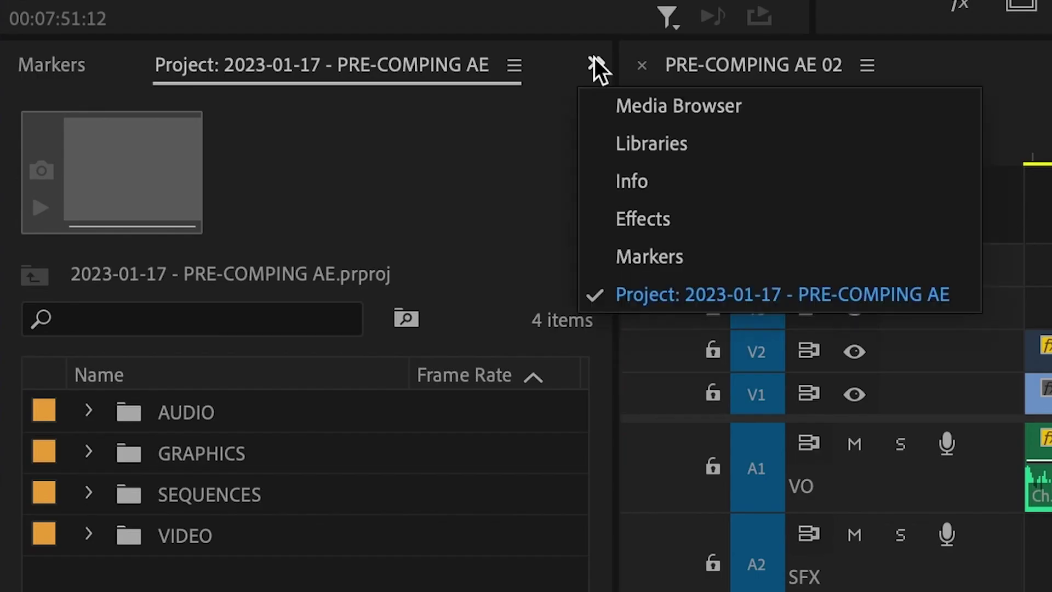
click(647, 212)
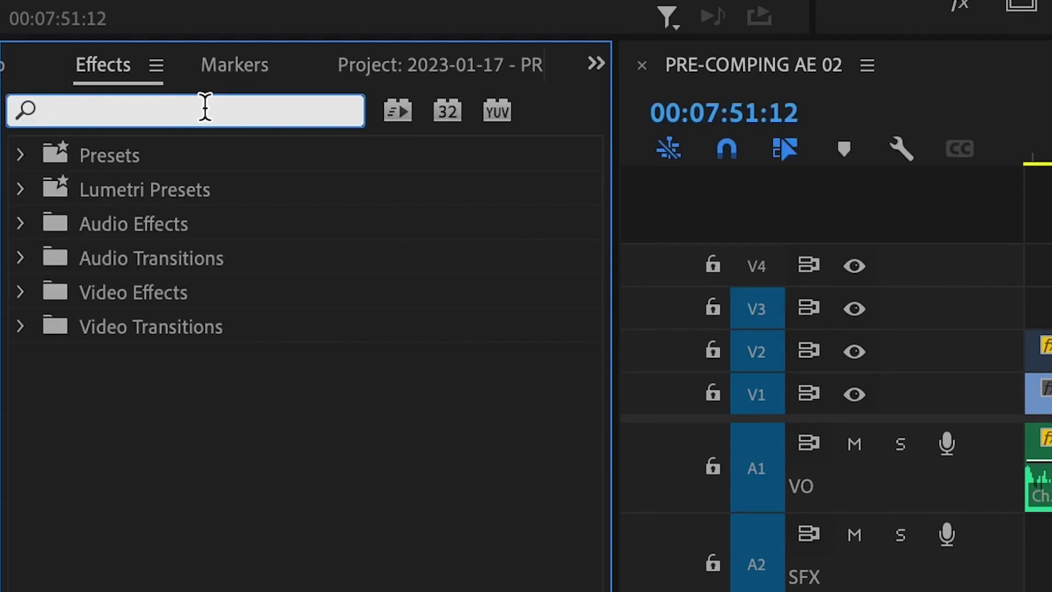
text(3d)
drag(153, 360, 1051, 310)
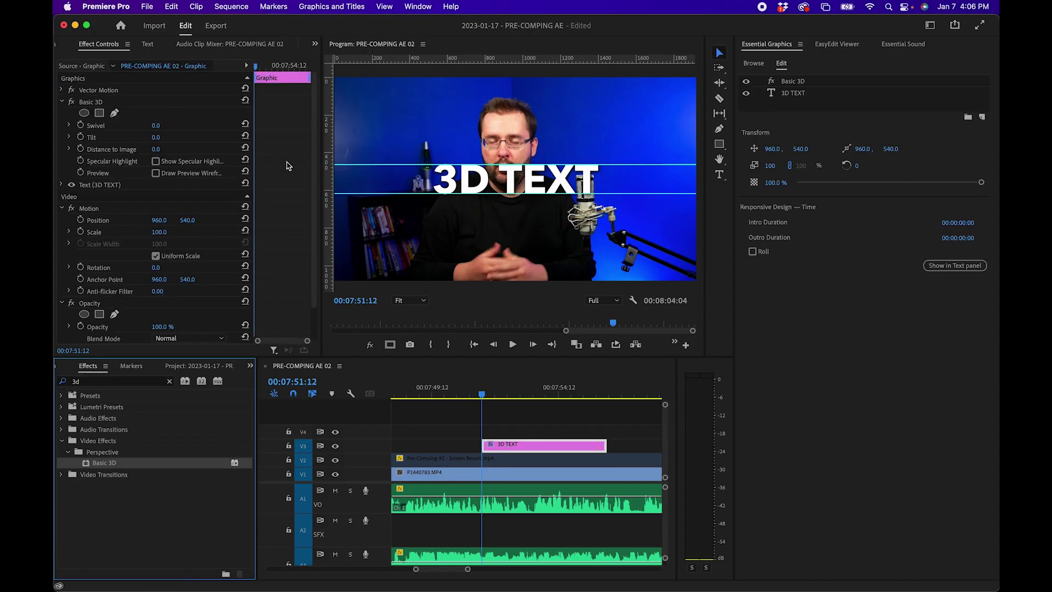
drag(155, 137, 151, 137)
key(super+z)
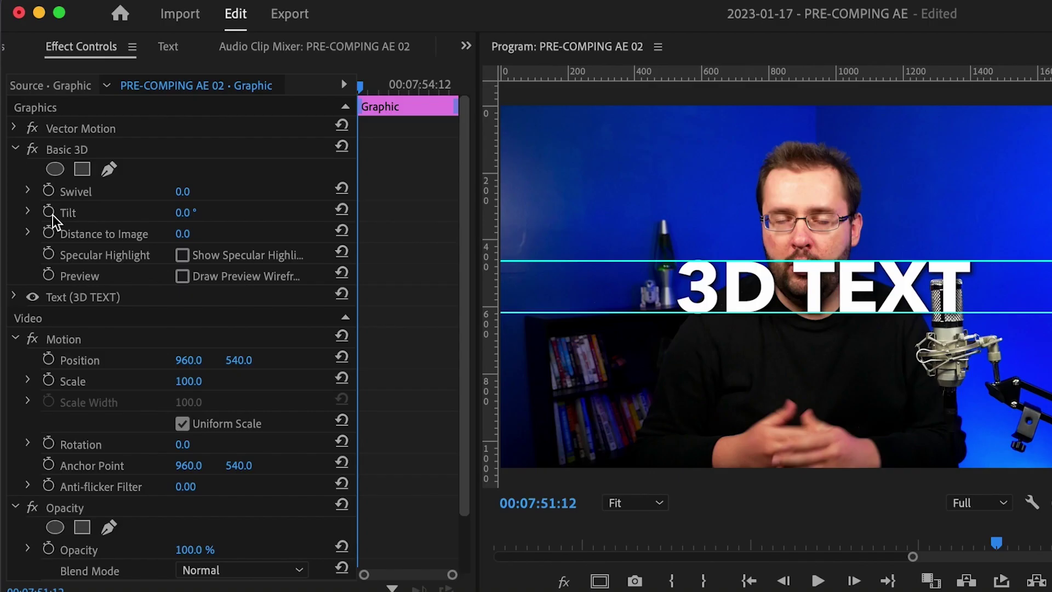
Keyframe the title's Tilt from -90° at its start to 0° shortly after.
click(81, 137)
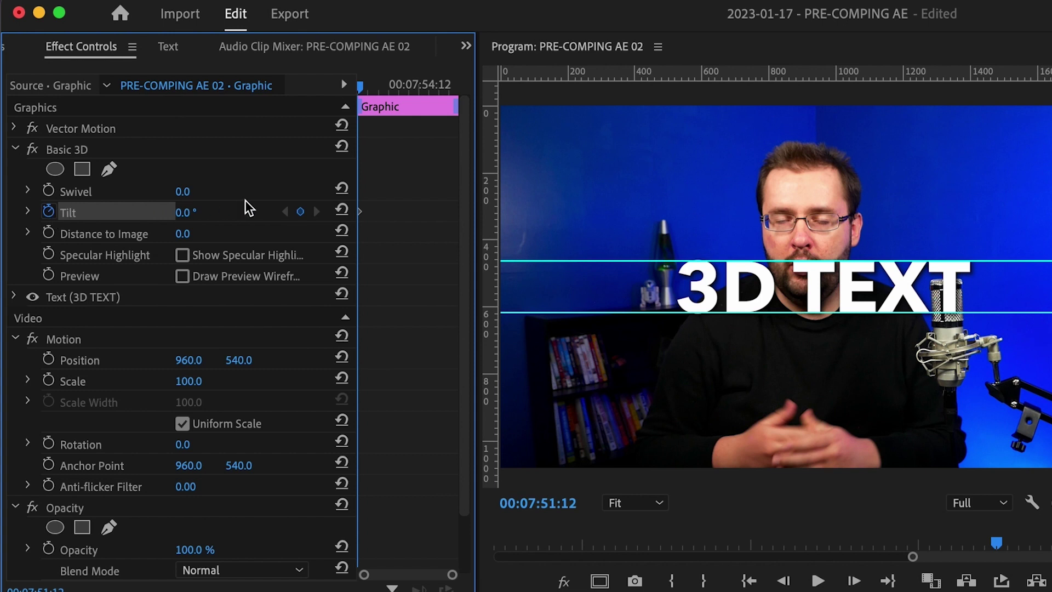
key(space)
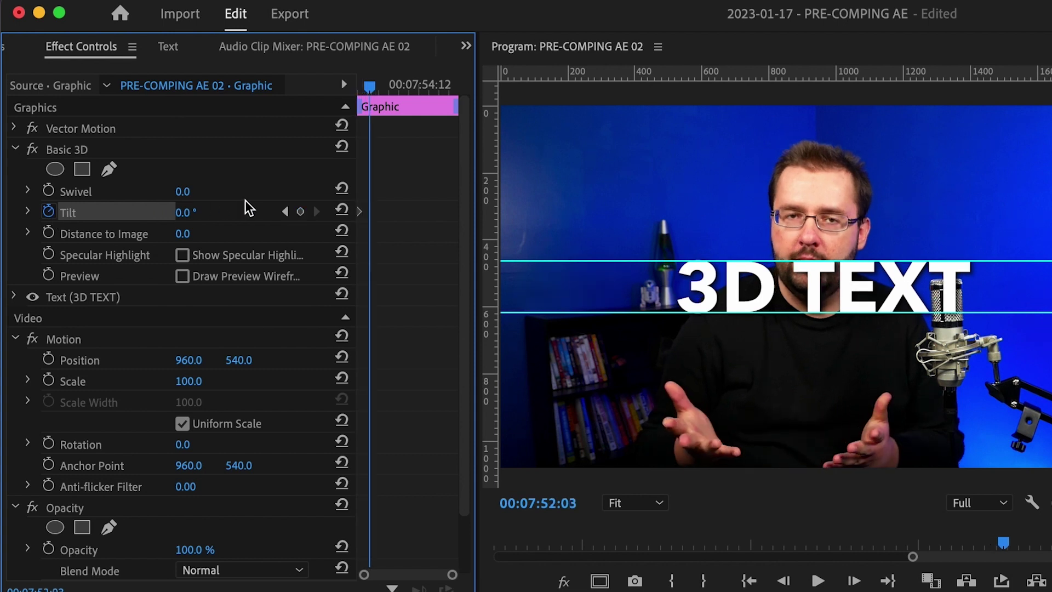
click(302, 214)
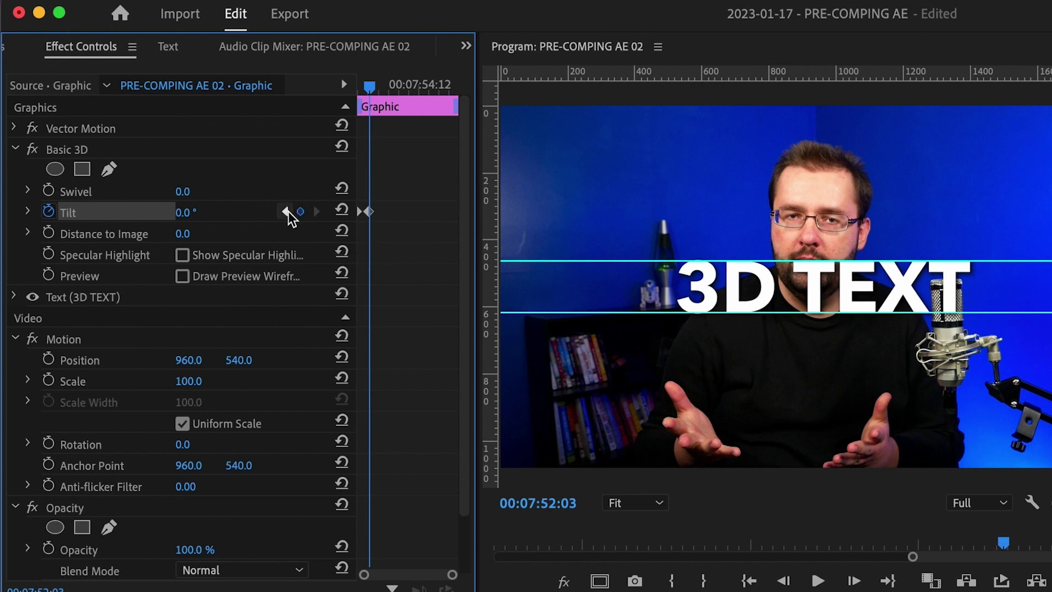
click(285, 212)
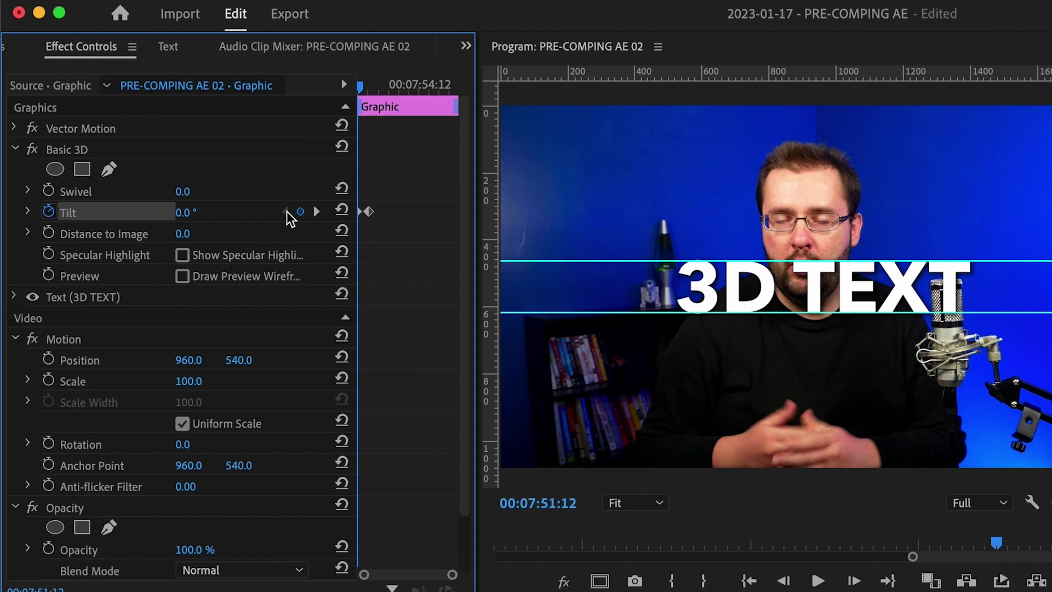
click(210, 208)
text(-90)
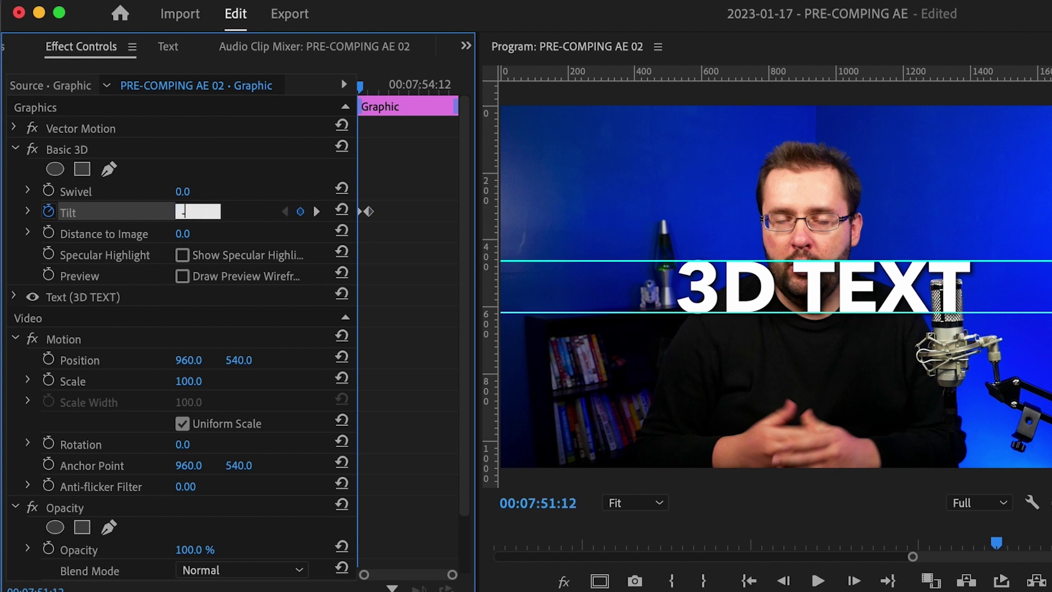
key(Return)
key(space)
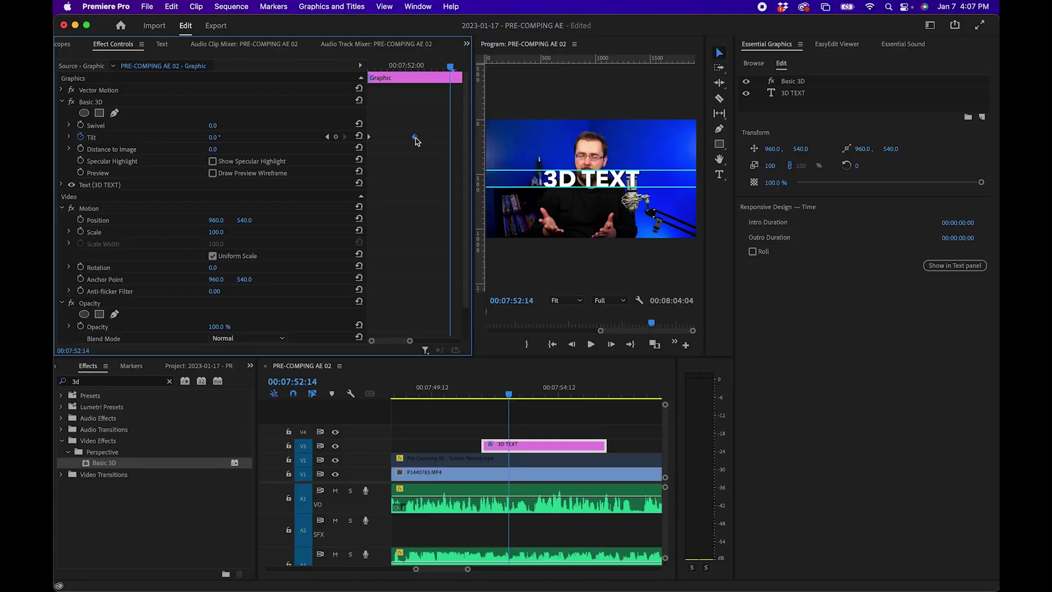
Apply Ease In to the 0° Tilt keyframe and preview the flip-in.
right_click(369, 212)
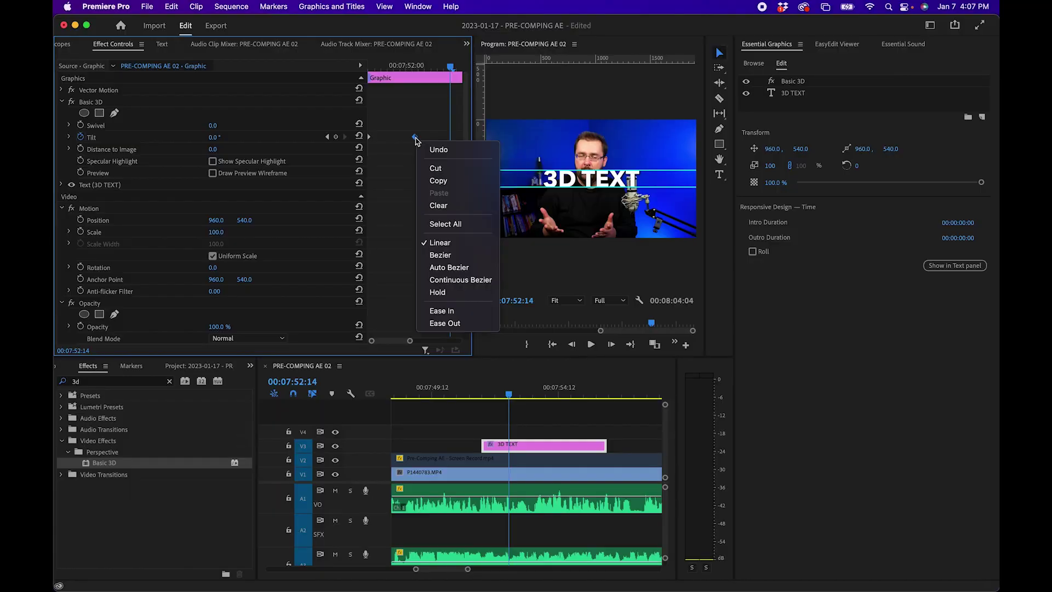
click(452, 312)
key(space)
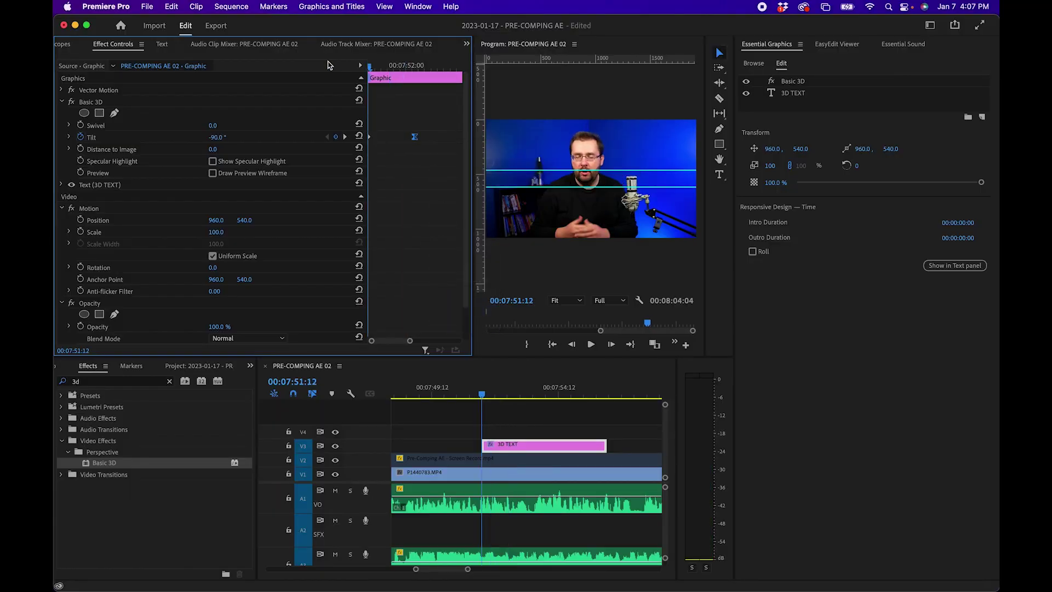
key(space)
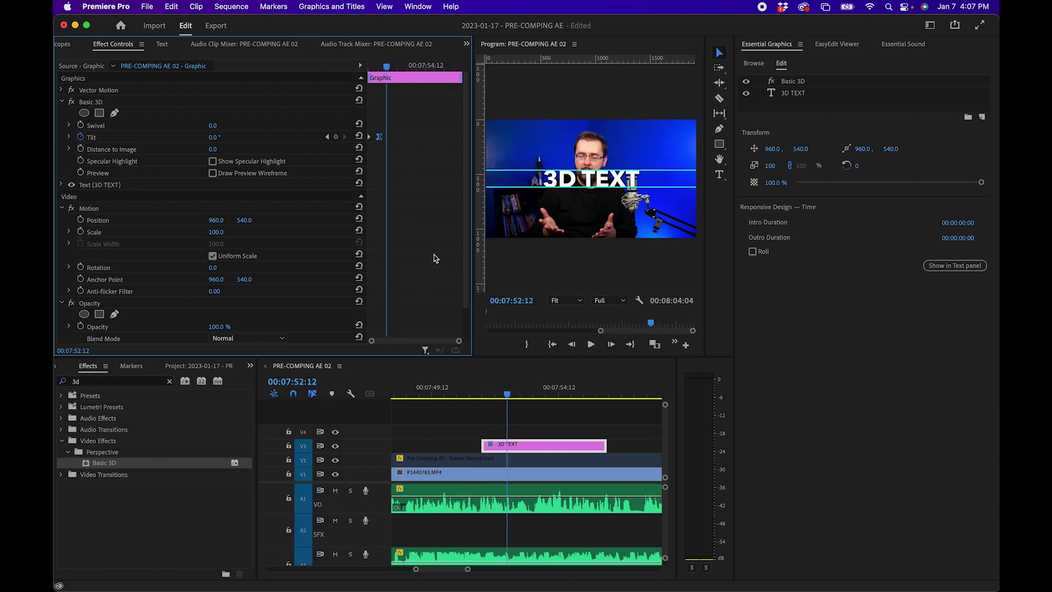
Add Tilt keyframes near the clip end, 0° then 90°, and preview full-frame.
drag(444, 68, 462, 66)
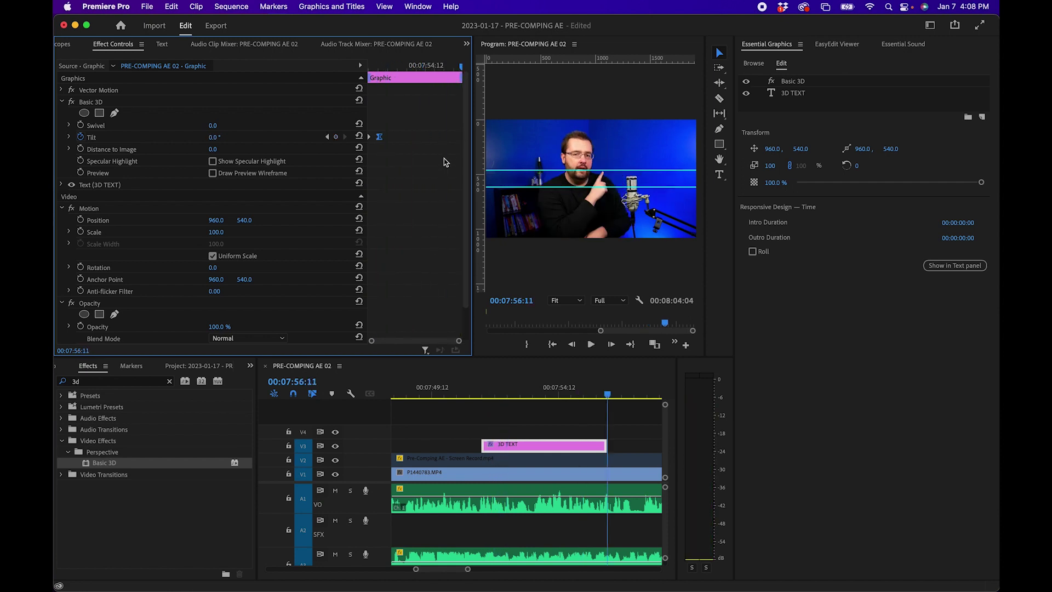
click(336, 137)
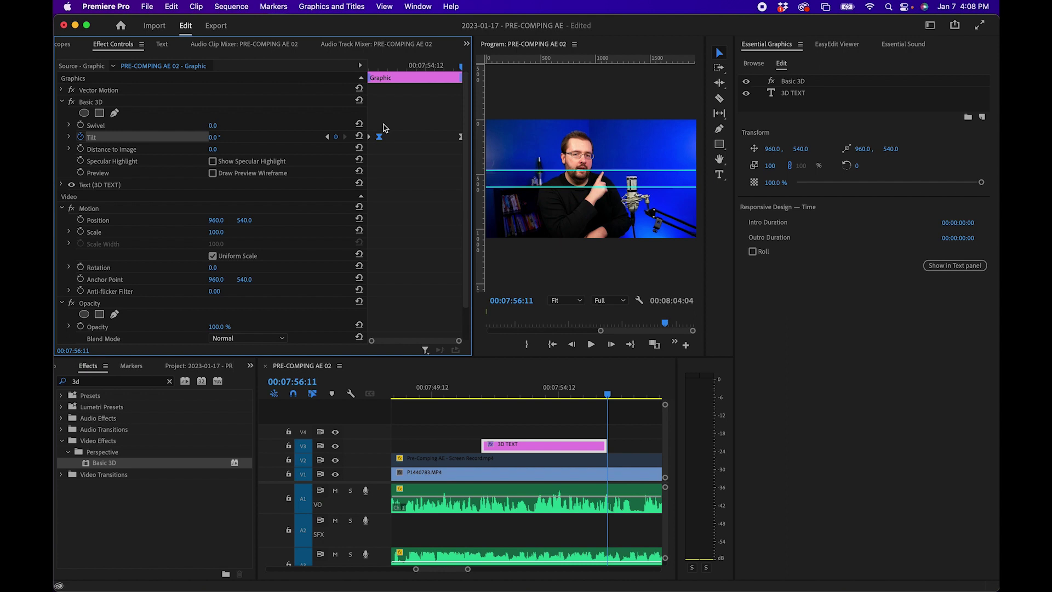
key(j)
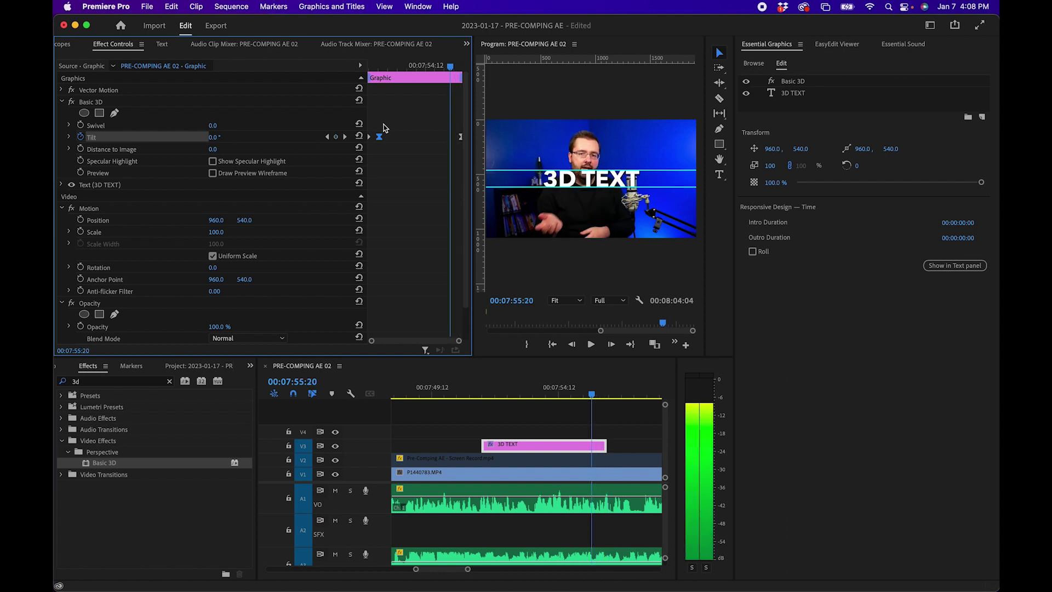
click(345, 136)
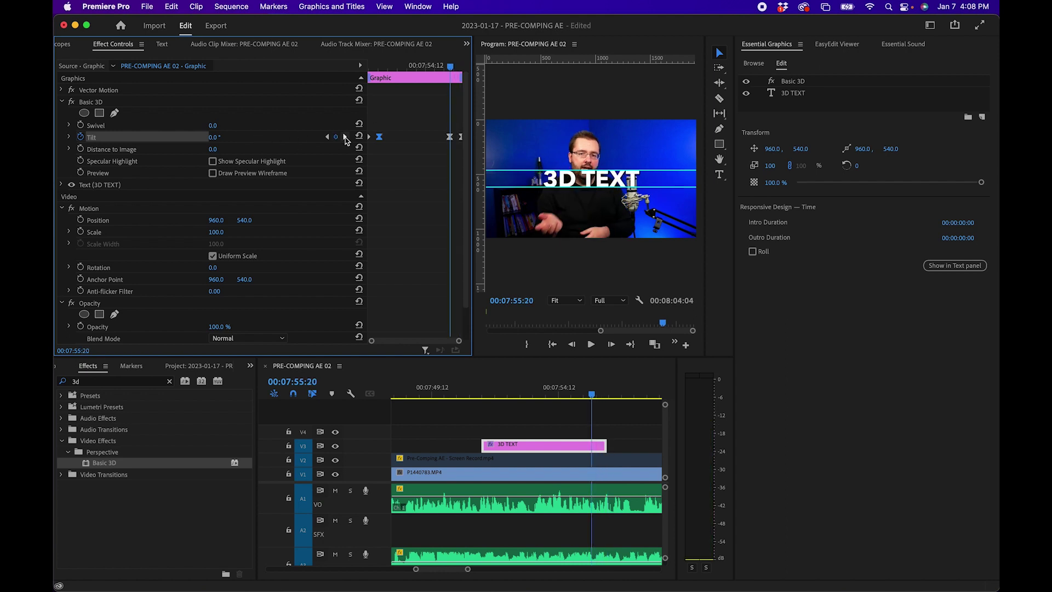
click(215, 137)
text(9)
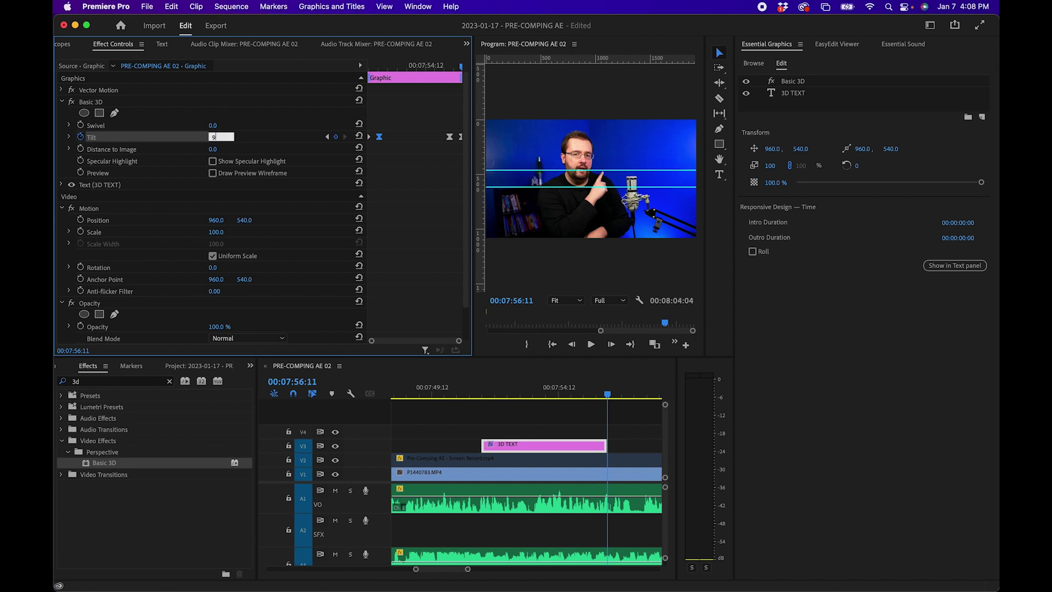
text(0)
key(Return)
key(grave)
key(space)
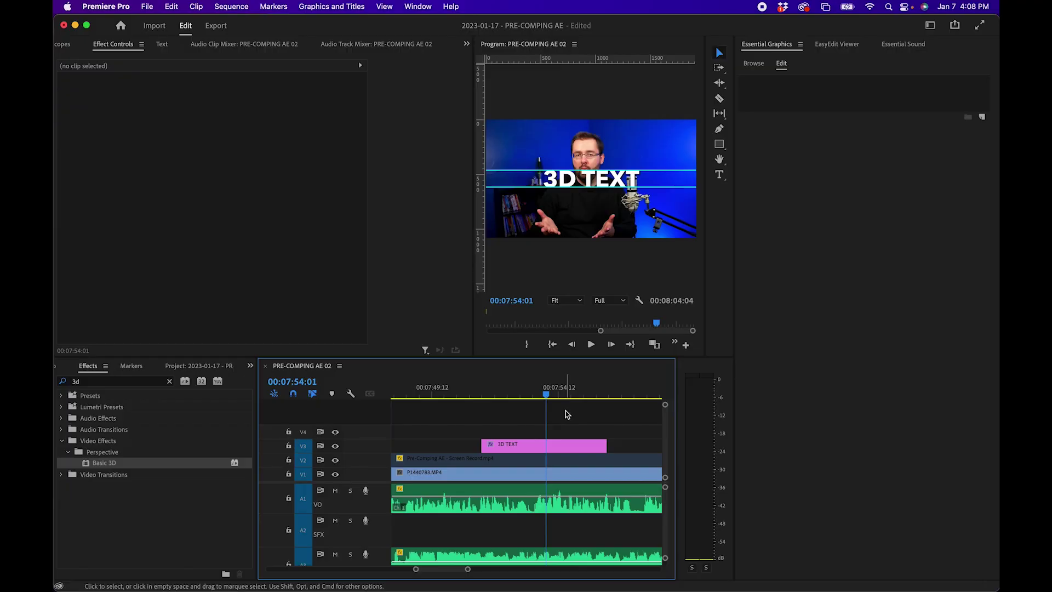
Select the '3D TEXT' clip in the timeline to show its effects again.
click(526, 444)
Search 'tran' and apply the Transform effect to the '3D TEXT' clip, above Basic 3D.
click(168, 383)
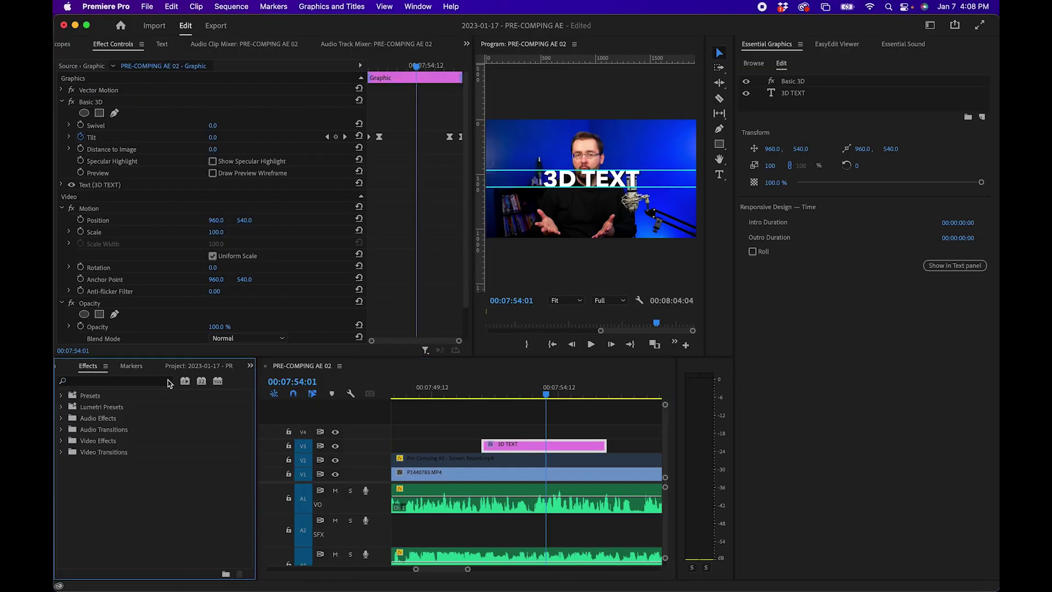
text(tran)
drag(102, 511, 544, 445)
click(394, 302)
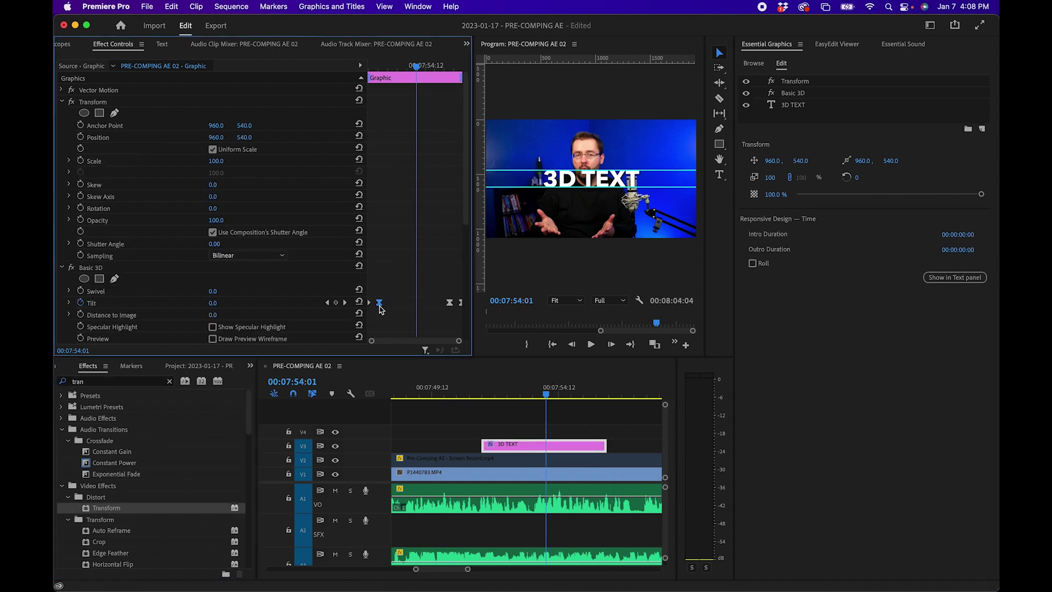
click(329, 303)
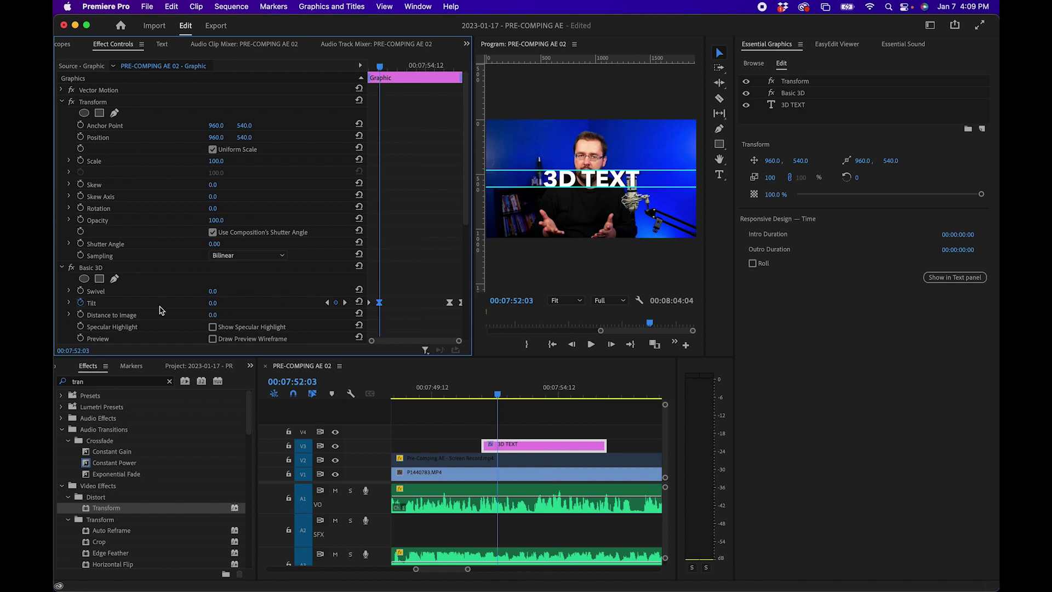
Keyframe Anchor Point Y at 609.1 one frame into the flip-in, with Ease In.
click(81, 126)
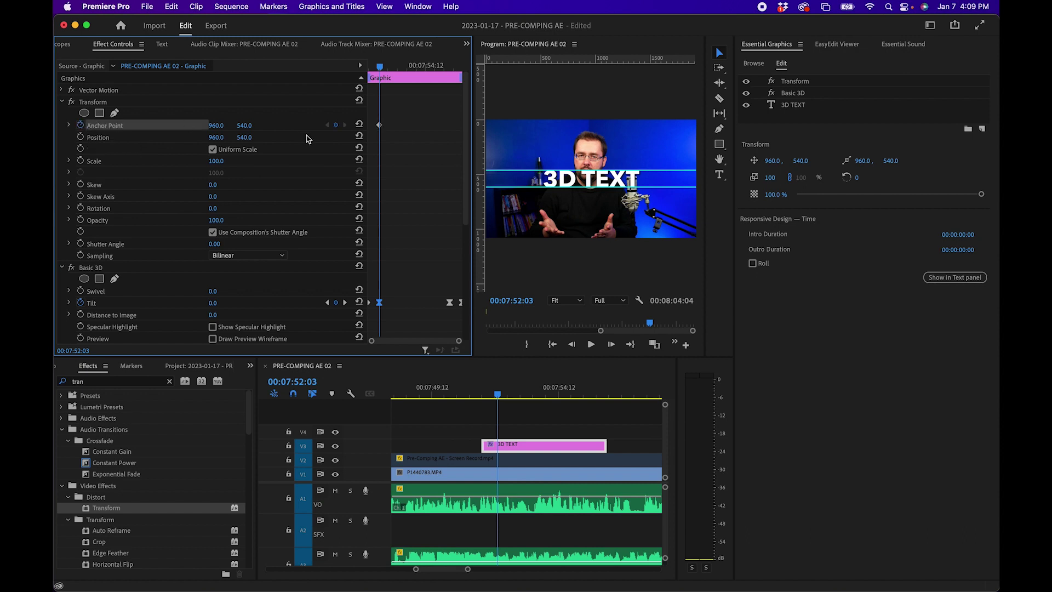
click(328, 303)
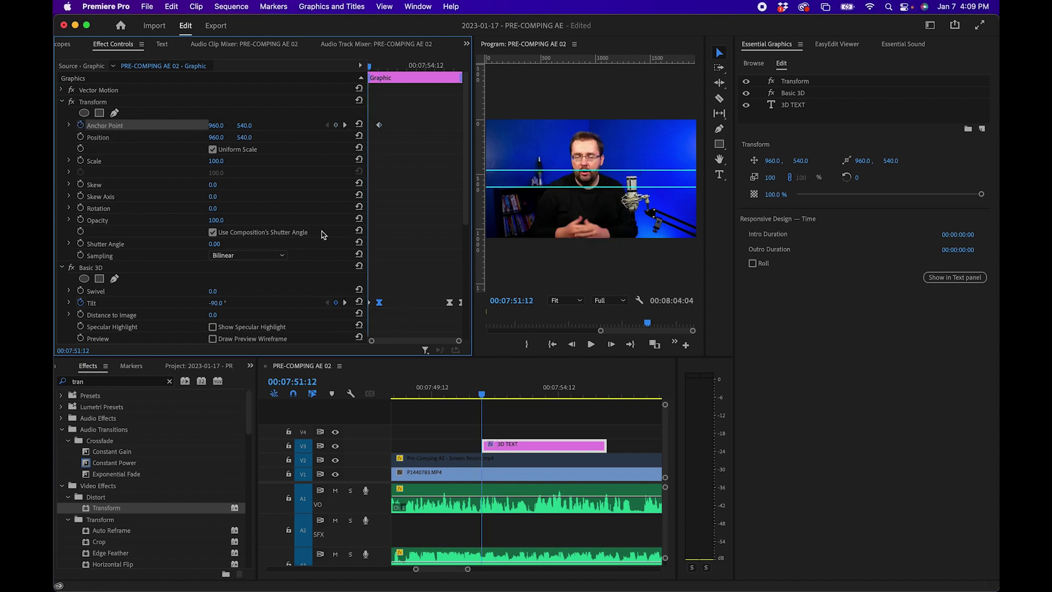
key(Right)
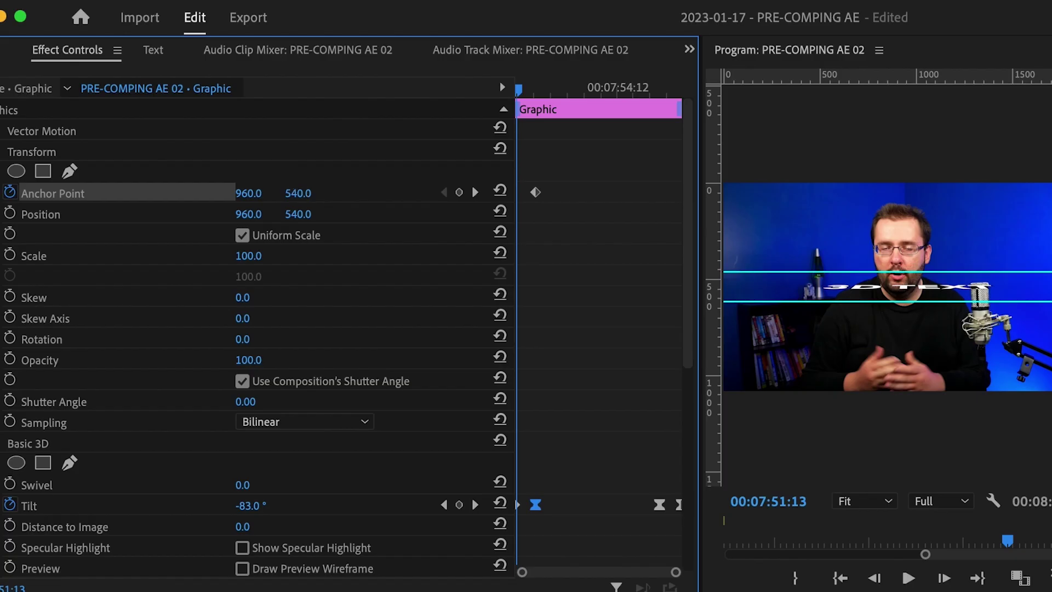
drag(247, 125, 281, 125)
drag(298, 193, 303, 193)
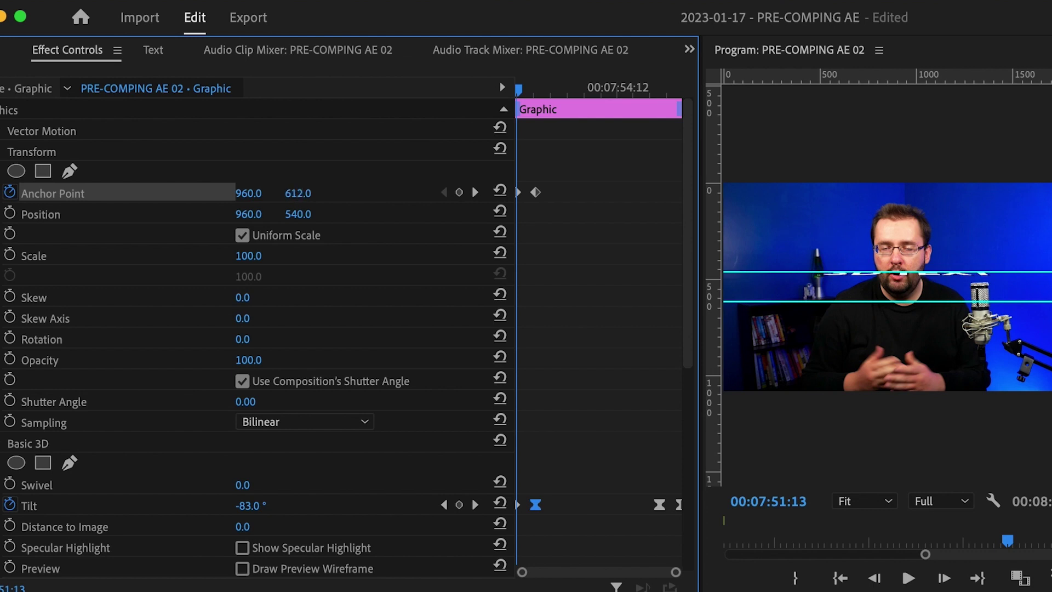
click(514, 192)
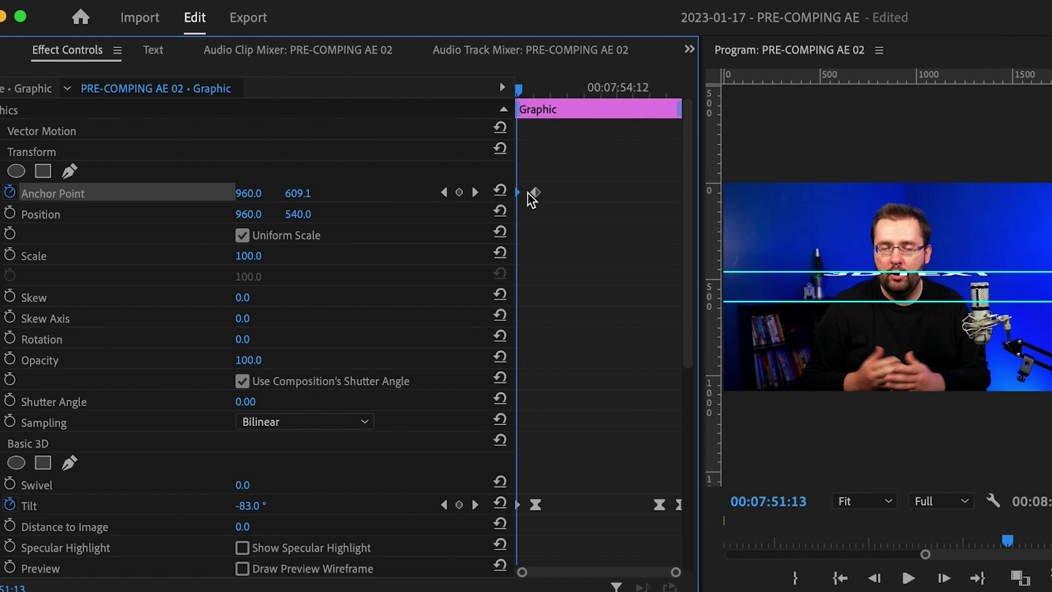
right_click(538, 193)
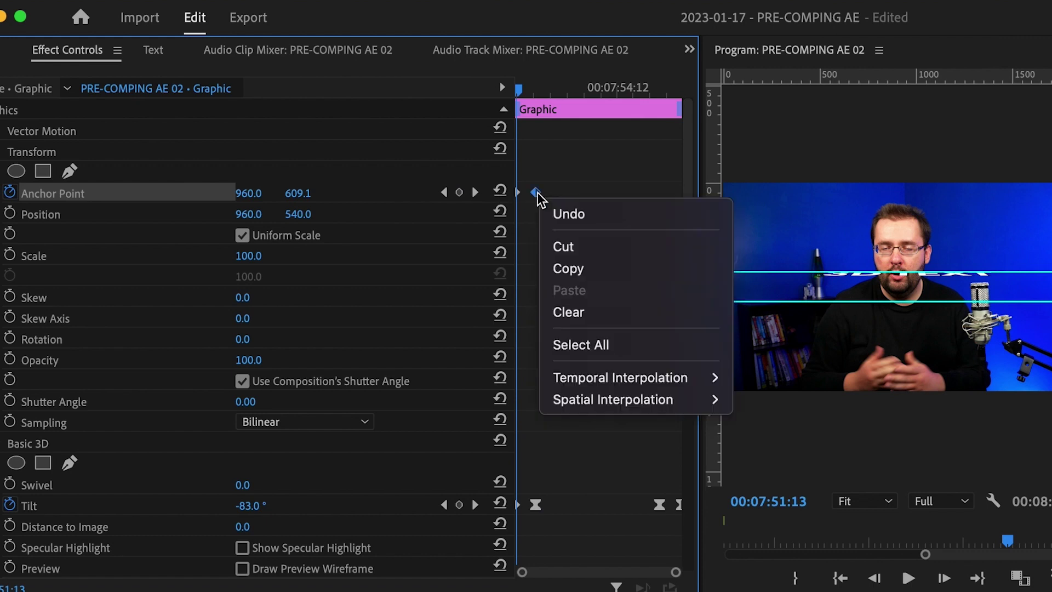
mouse_move(617, 377)
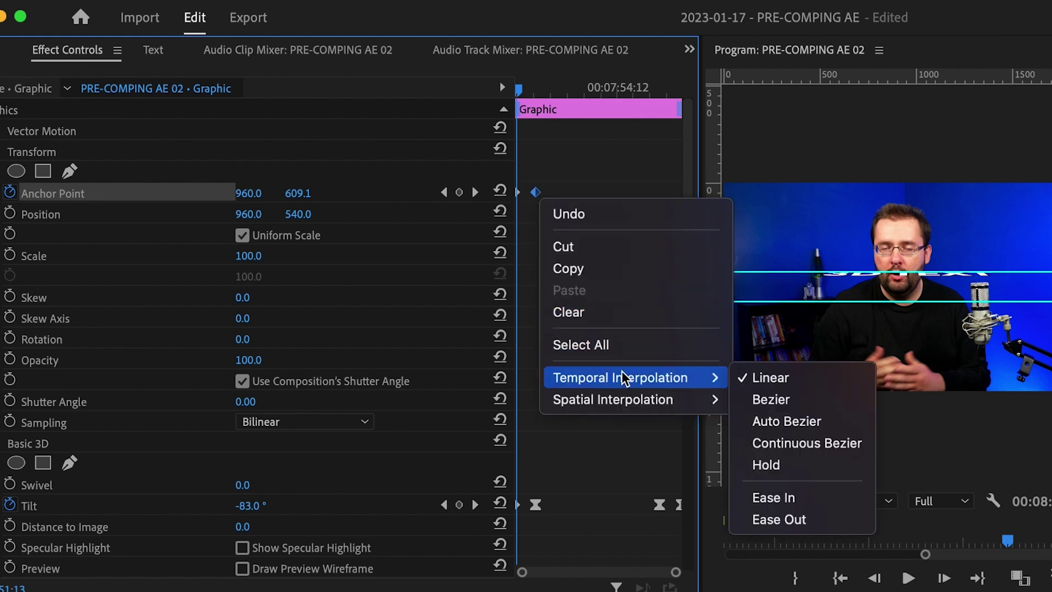
click(773, 498)
key(space)
key(space)
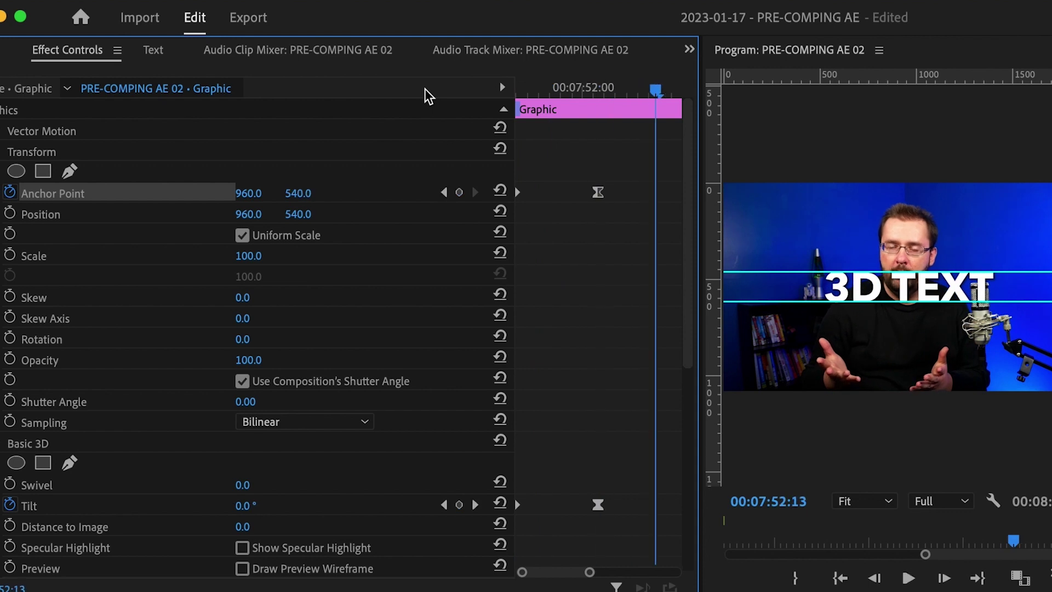
Zoom the preview to 200% and add a mid-flip Anchor Point Y keyframe.
click(554, 87)
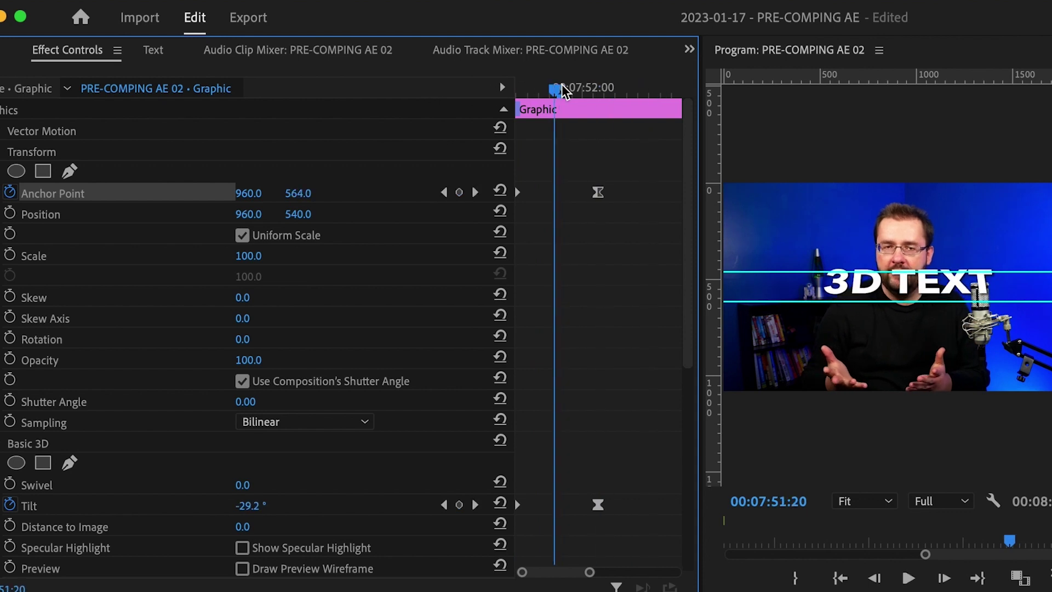
click(864, 501)
click(864, 590)
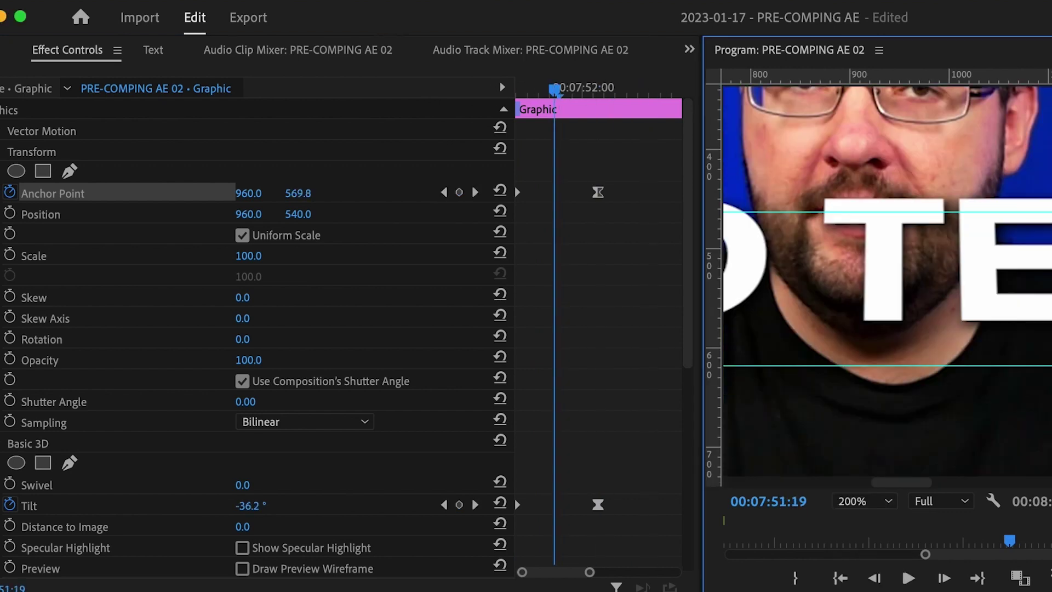
drag(298, 193, 290, 192)
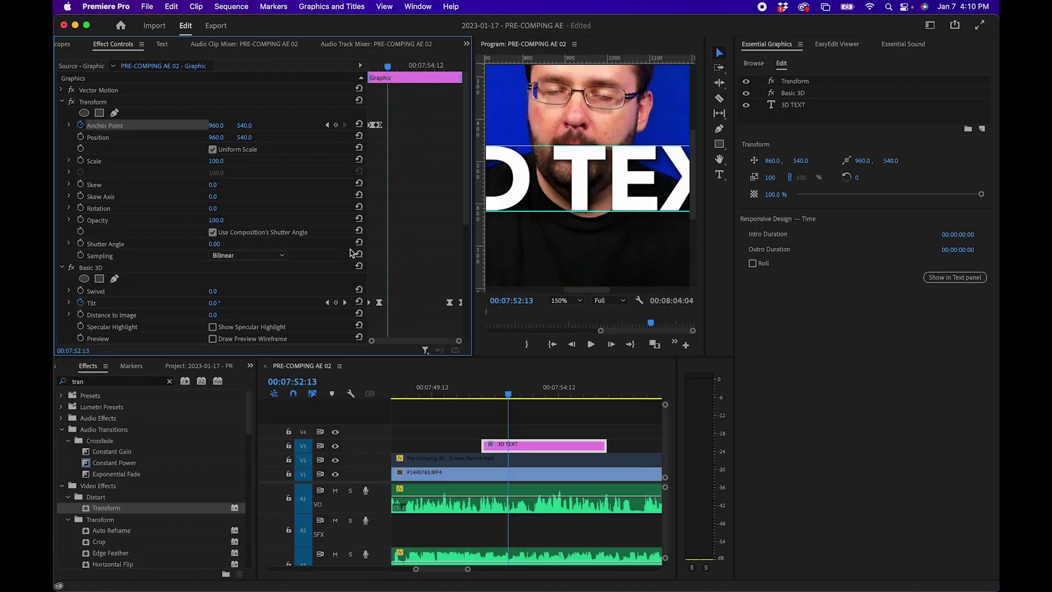
Add Anchor Point keyframes at the flip-out Tilt keyframes and preview the outro.
click(344, 302)
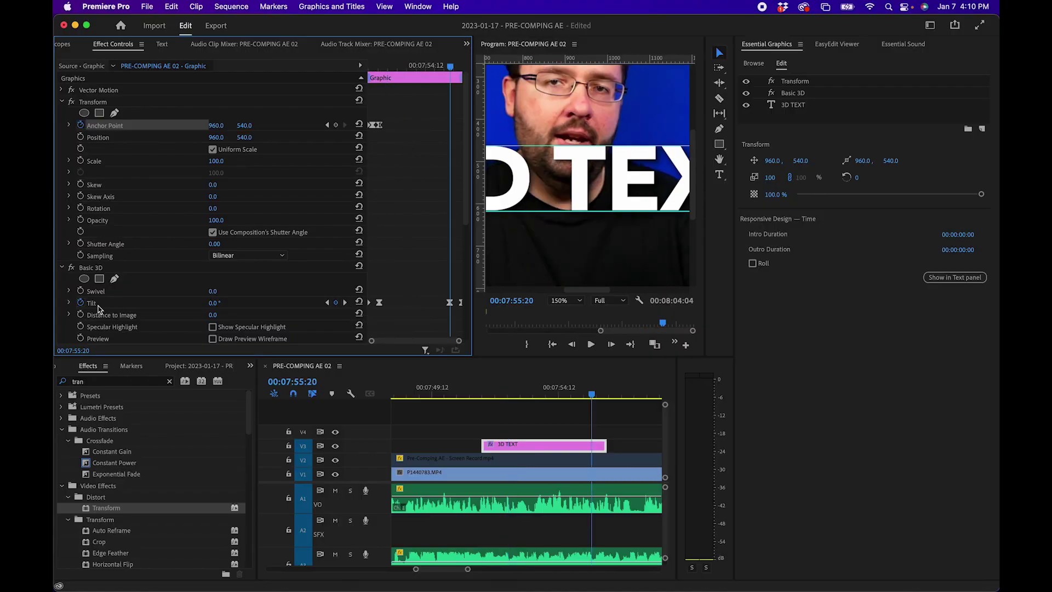
click(345, 303)
key(Left)
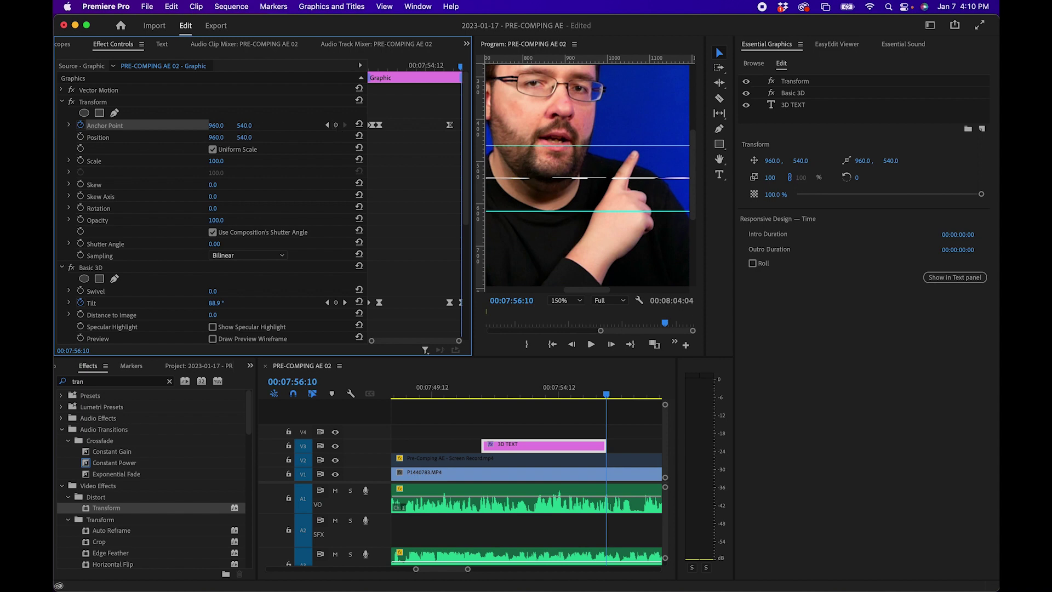
drag(460, 66, 451, 67)
key(space)
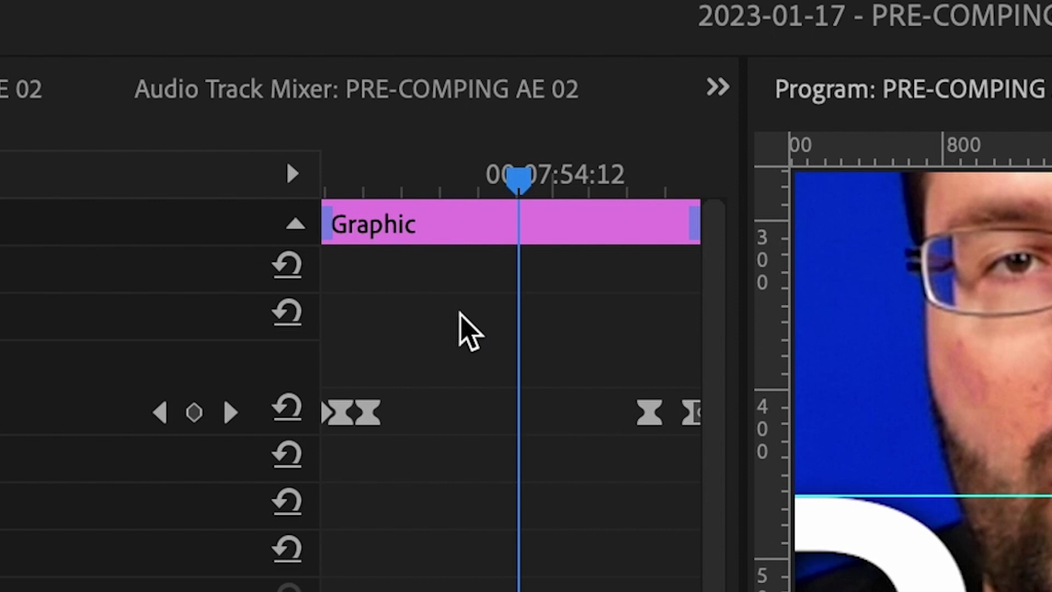
Set the title's Intro Duration to 22 frames, keeping a 1-second Outro.
mouse_move(330, 225)
mouse_down()
mouse_move(406, 224)
mouse_move(396, 224)
mouse_up()
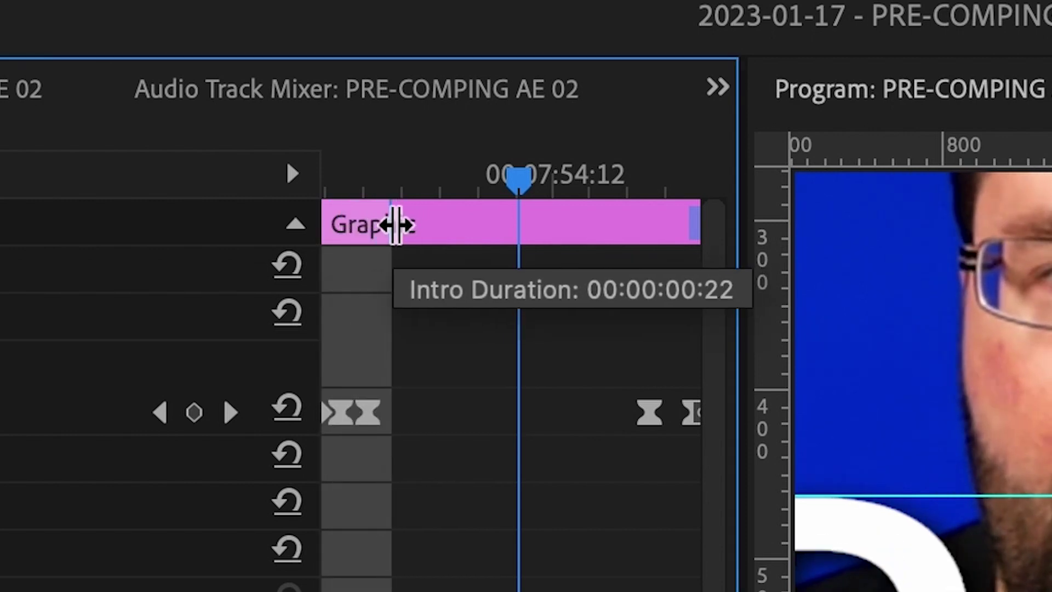
drag(396, 225, 395, 223)
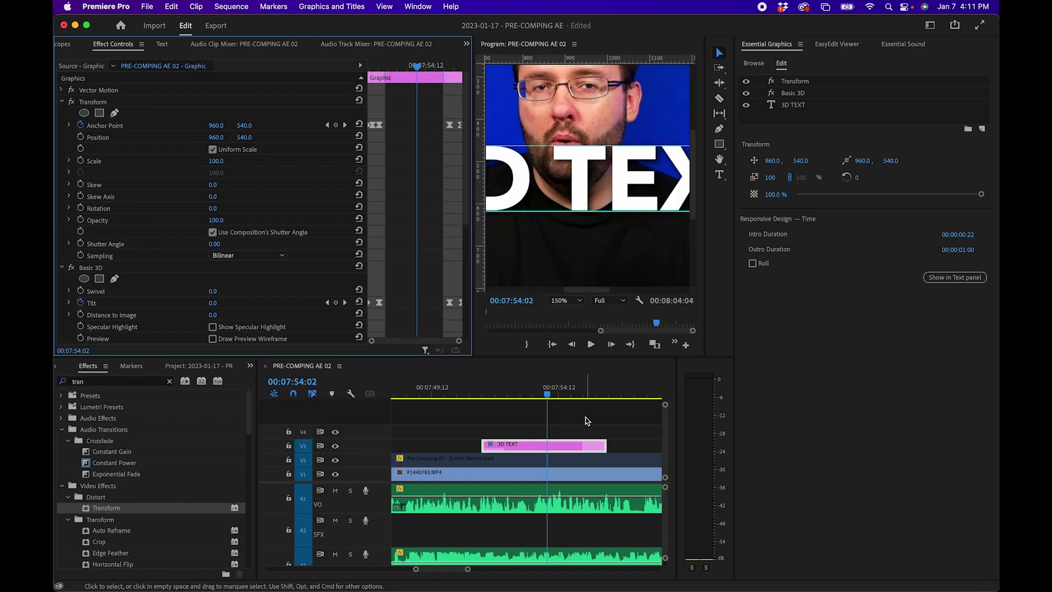
click(545, 420)
Trim the '3D TEXT' clip's end about 2:09 shorter and play it back.
click(548, 448)
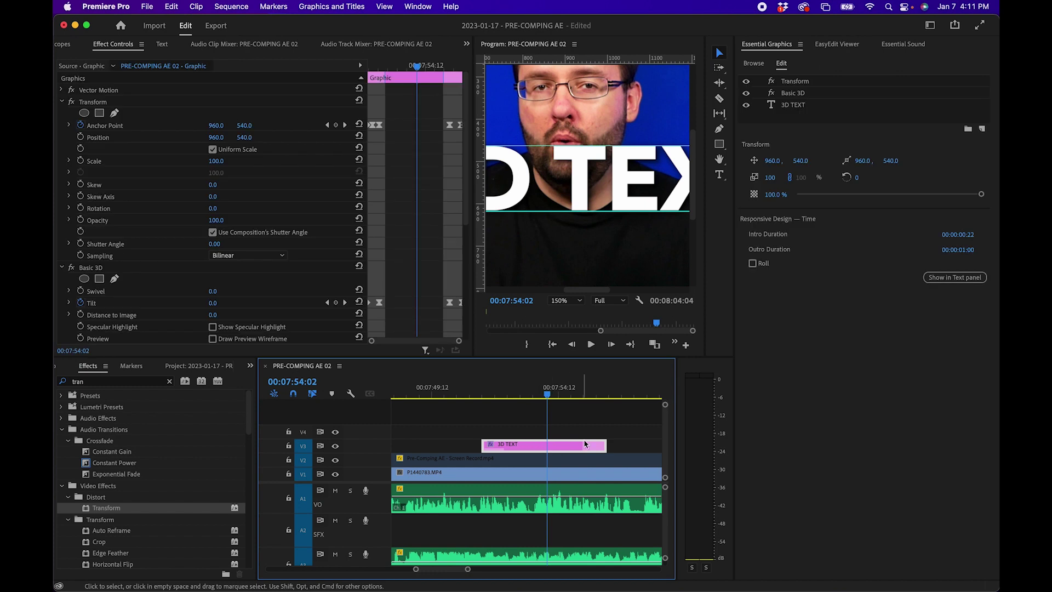
drag(604, 444, 541, 445)
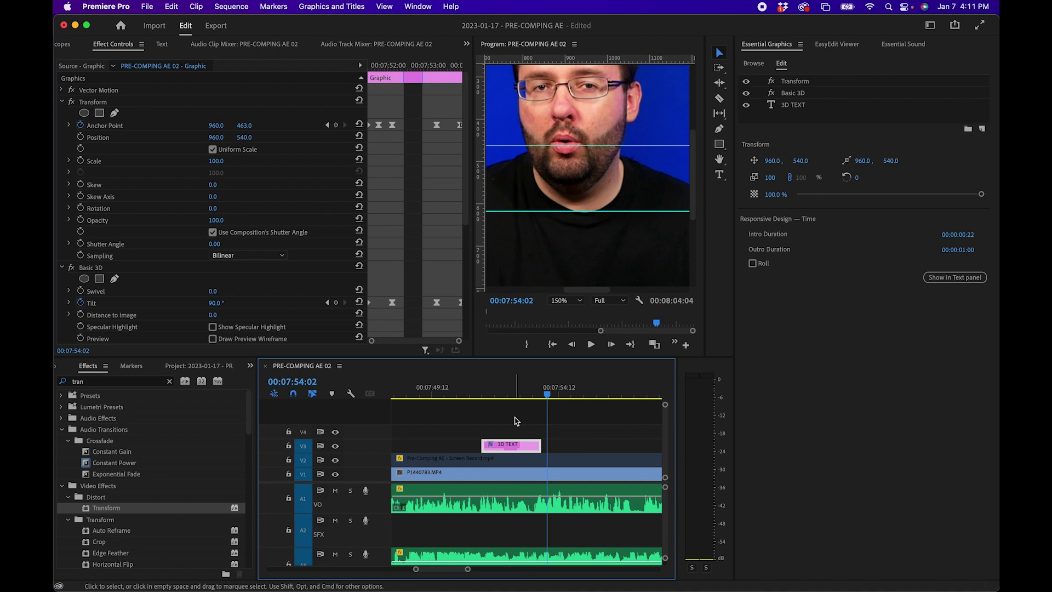
click(478, 394)
key(space)
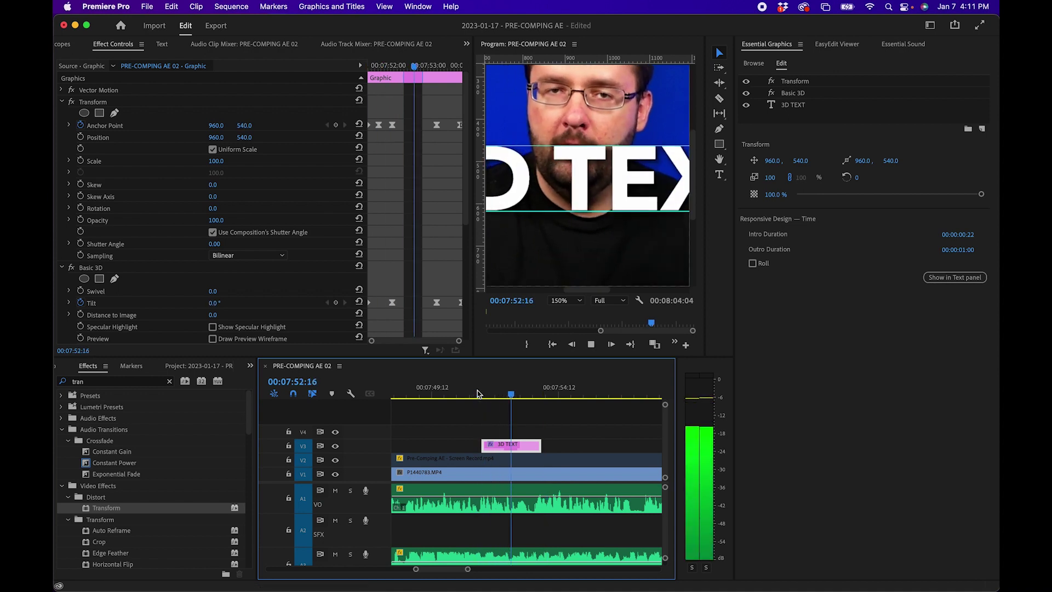
Trim the V3 3D TEXT clip and lower the title to Transform Position 960, 824.
key(minus)
key(minus)
key(space)
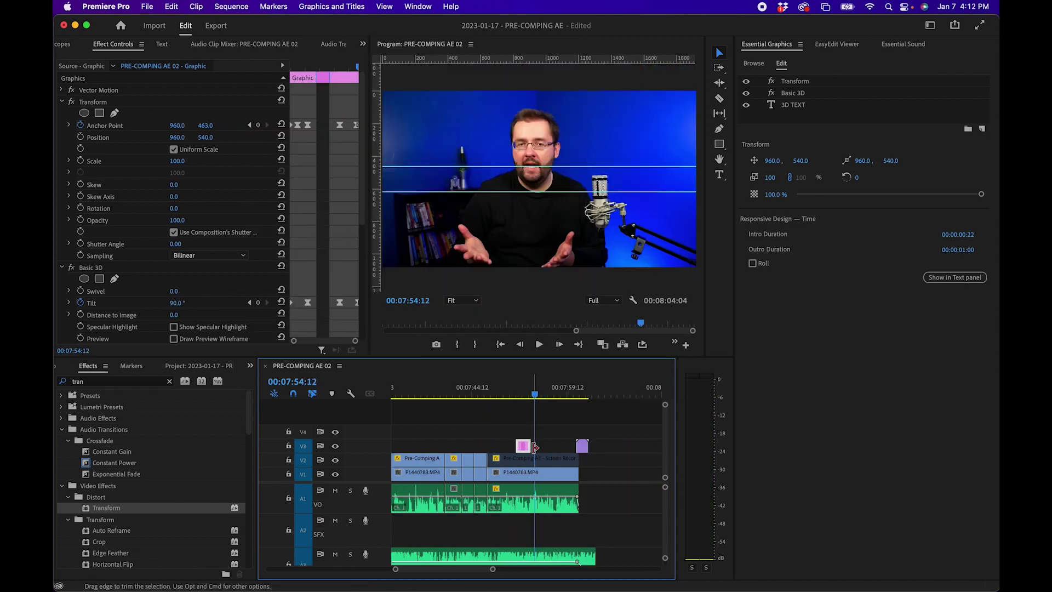
drag(540, 447, 562, 446)
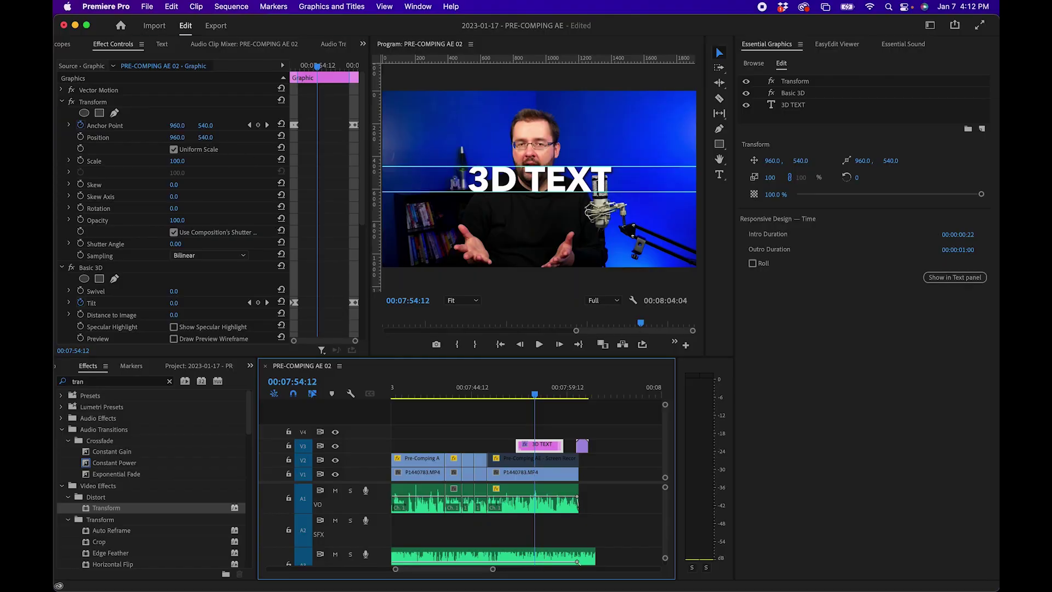
drag(206, 137, 360, 137)
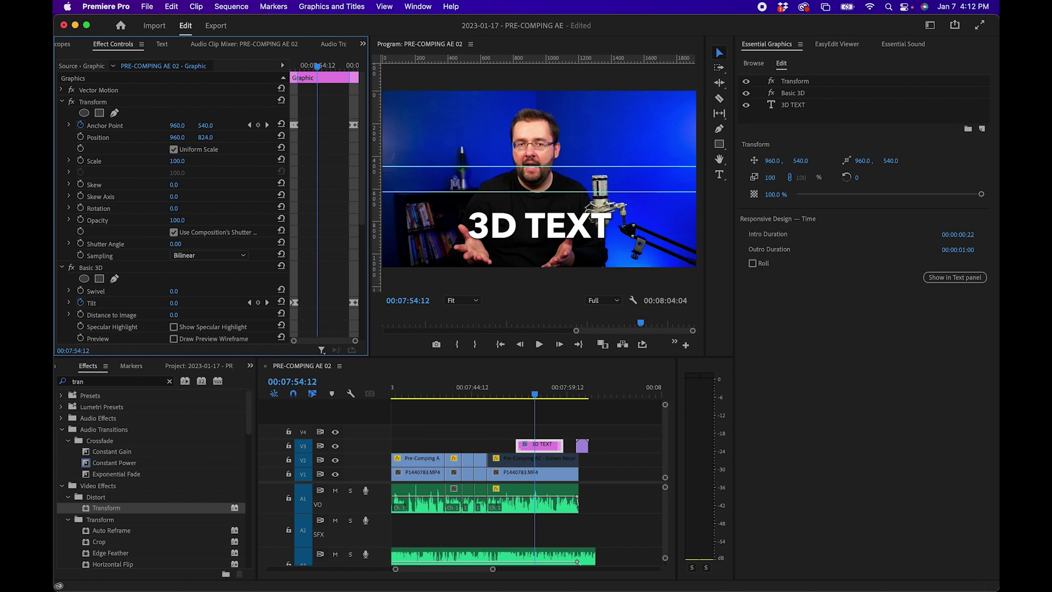
Set the 3D TEXT title's Scale to 81 in Essential Graphics.
click(102, 138)
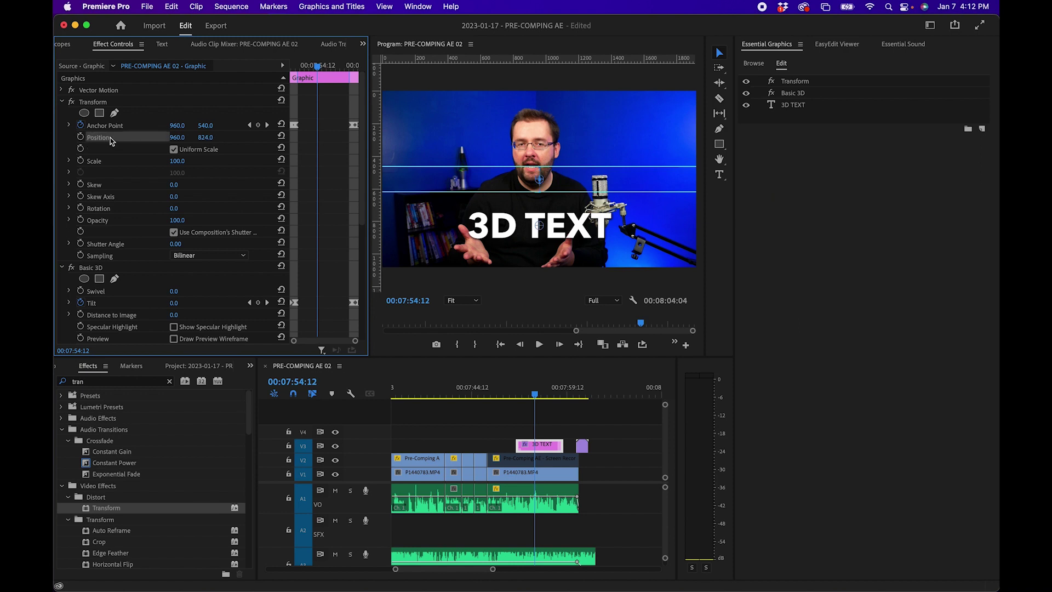
click(95, 103)
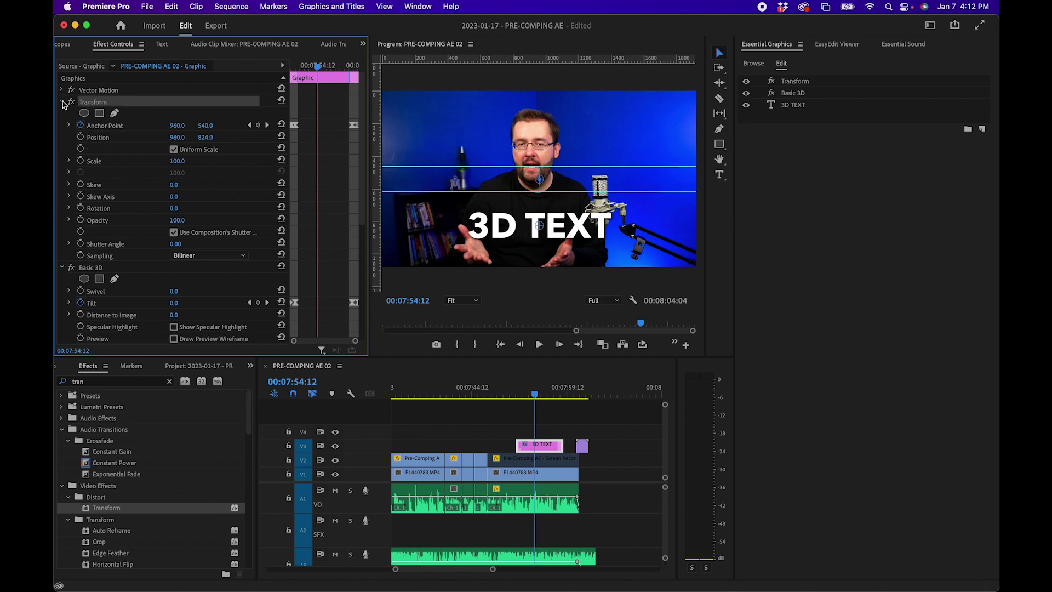
click(62, 91)
click(95, 101)
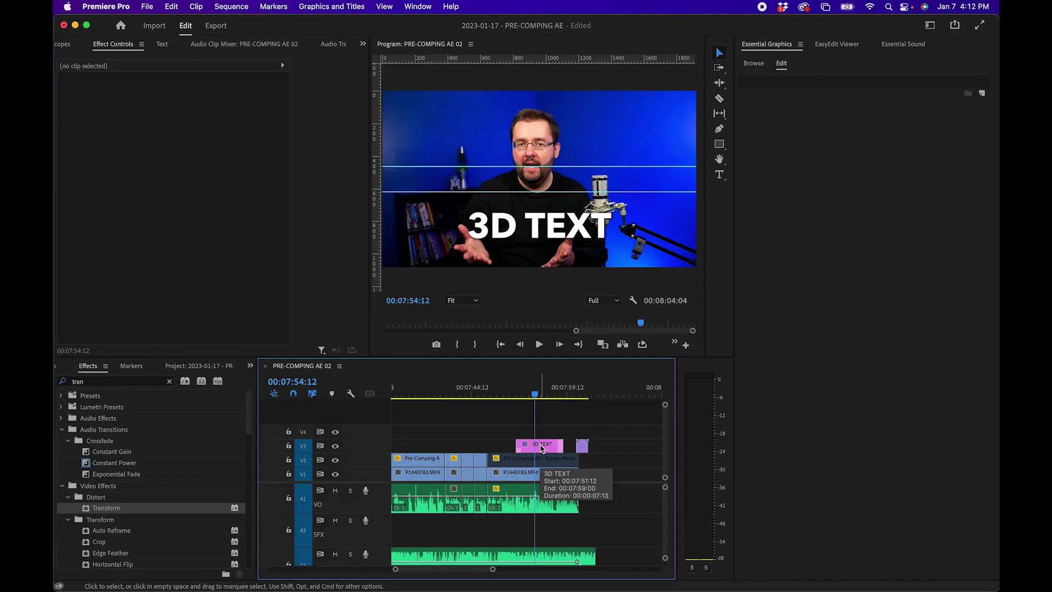
click(541, 447)
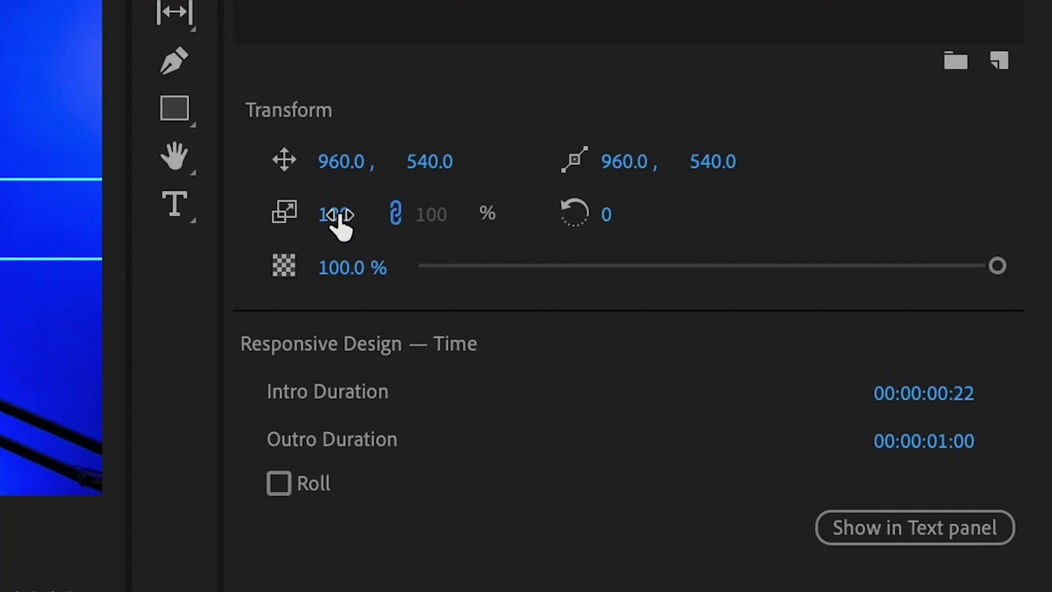
click(772, 180)
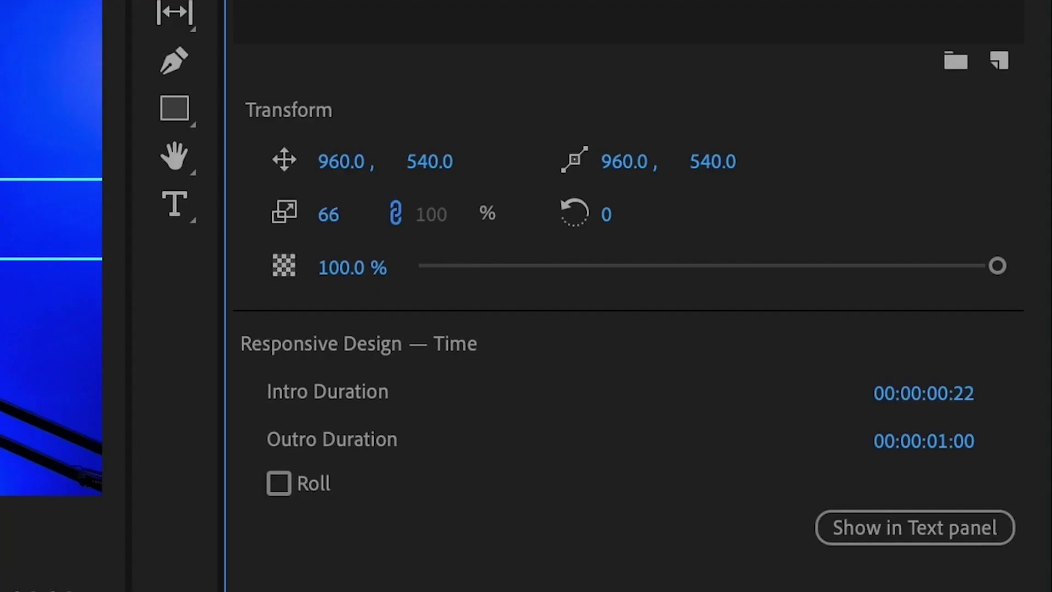
Export the 3D TEXT clip as a Motion Graphics Template from its context menu.
click(565, 421)
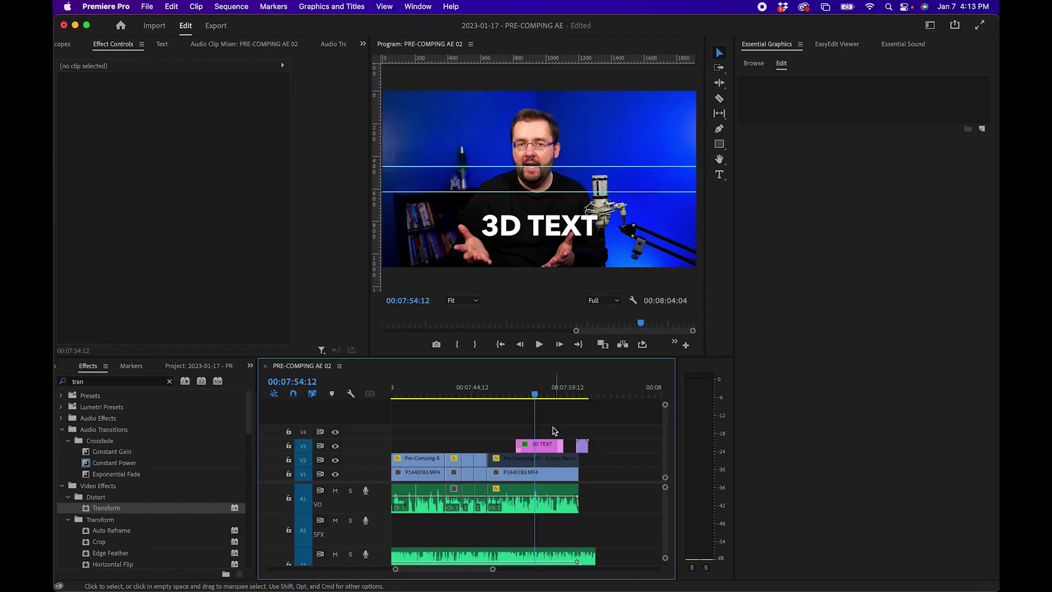
click(538, 448)
right_click(542, 449)
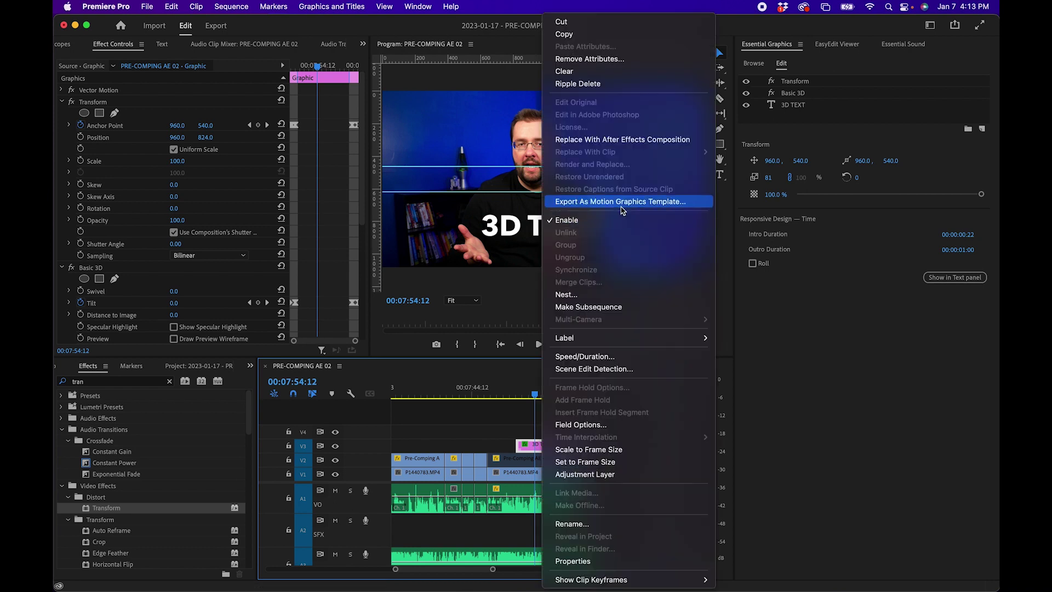
click(623, 210)
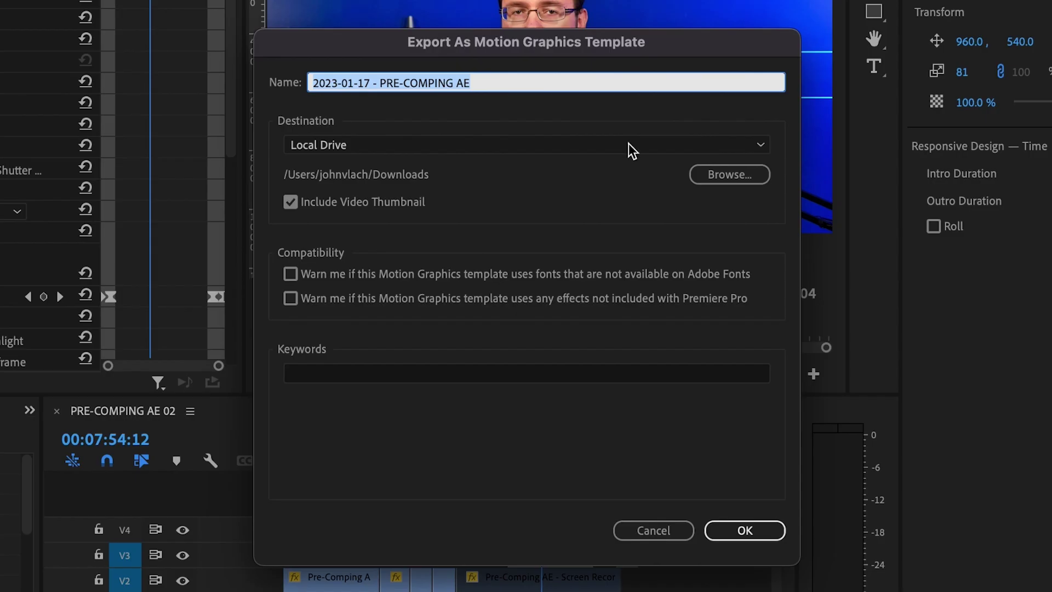